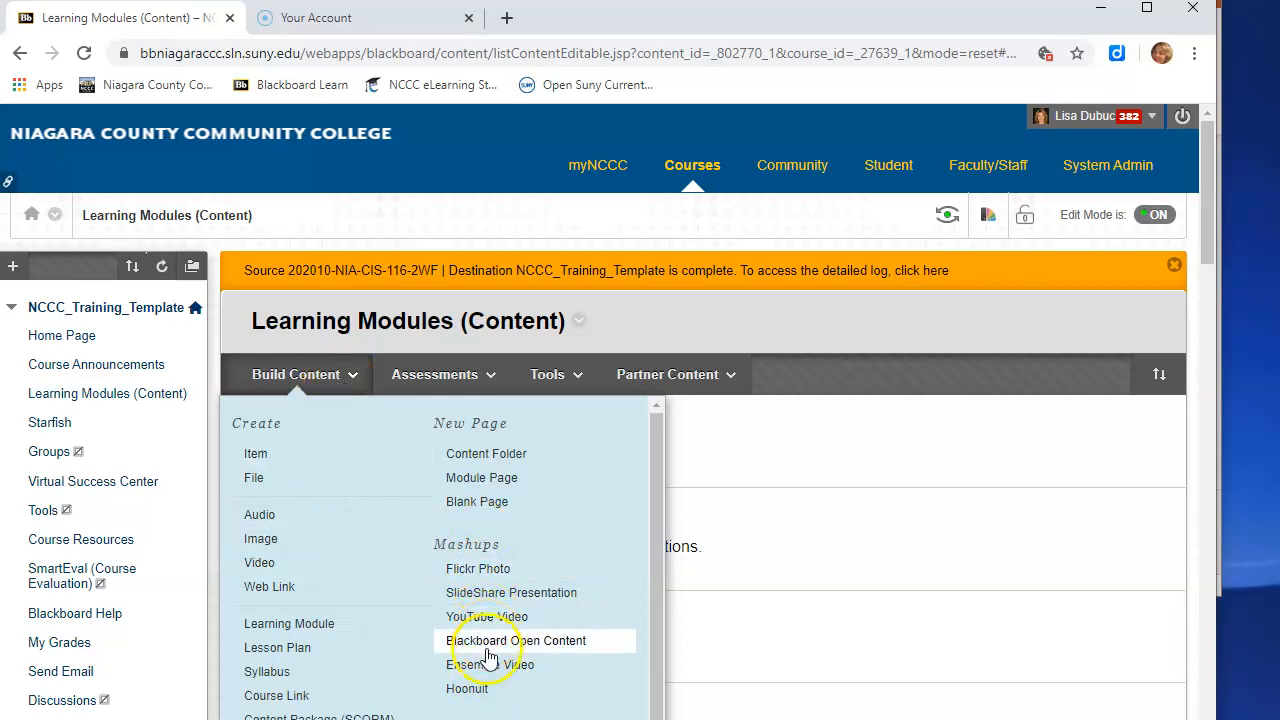
- Add an Ensemble Video item from the Build Content menu of Learning Modules (Content)
click(492, 666)
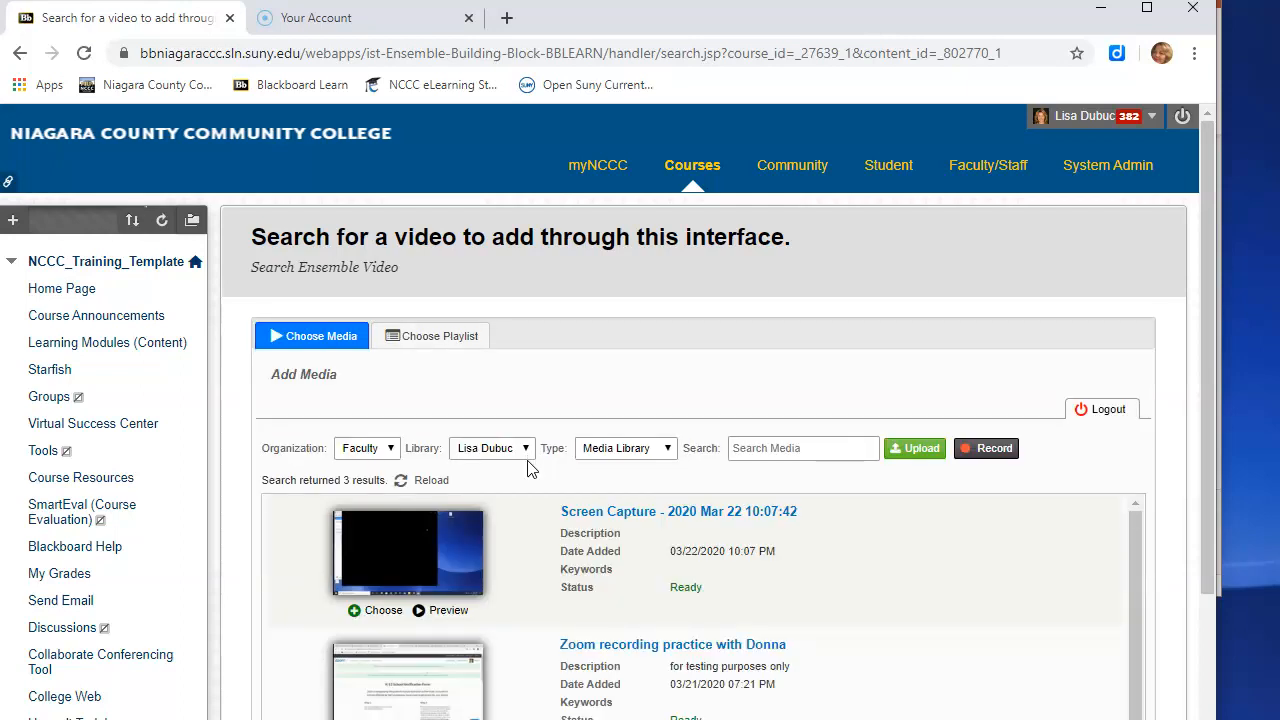
- Minimize the browser and presentation windows, launch Ensemble Anthem from its desktop shortcut, and return to the browser
click(1104, 15)
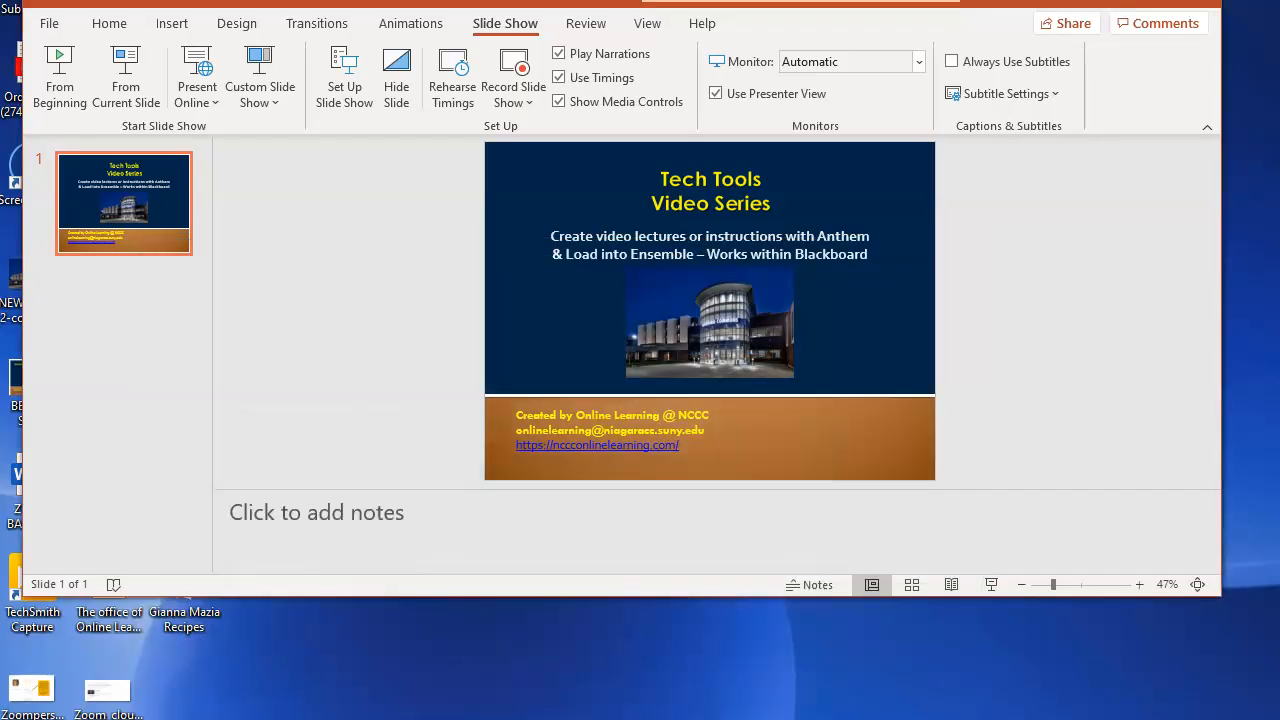
click(1104, 3)
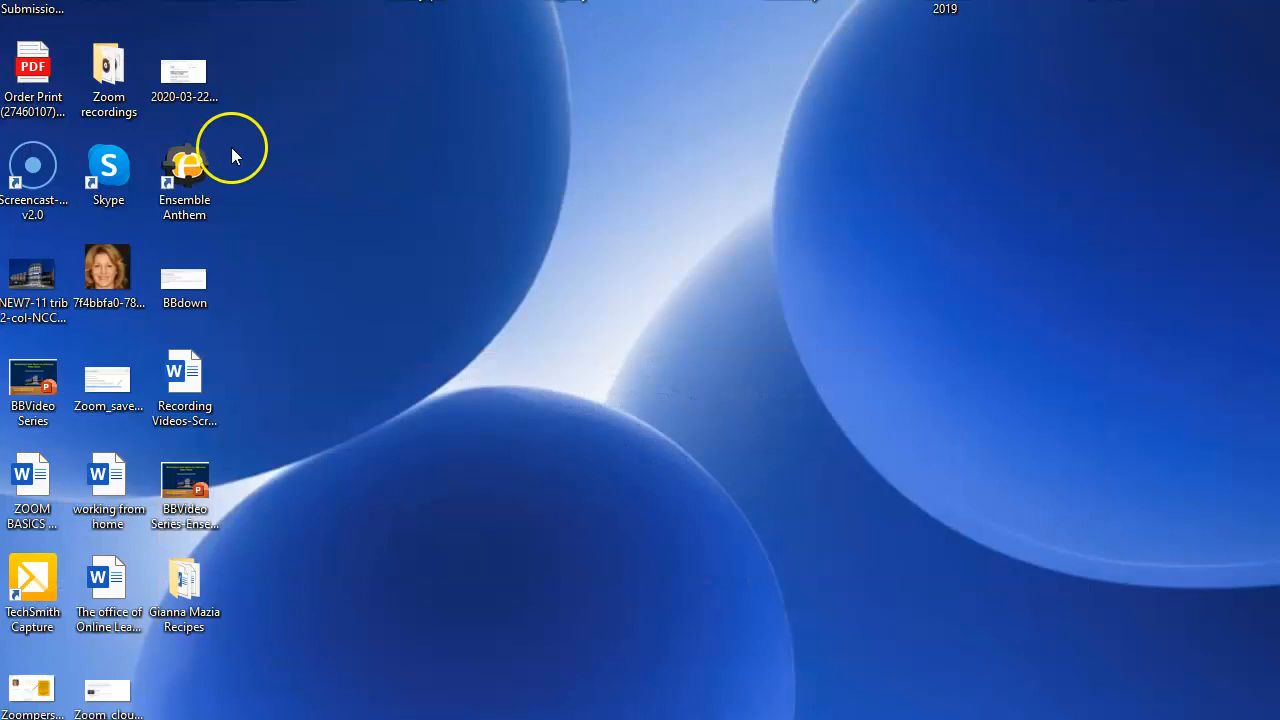
double_click(182, 172)
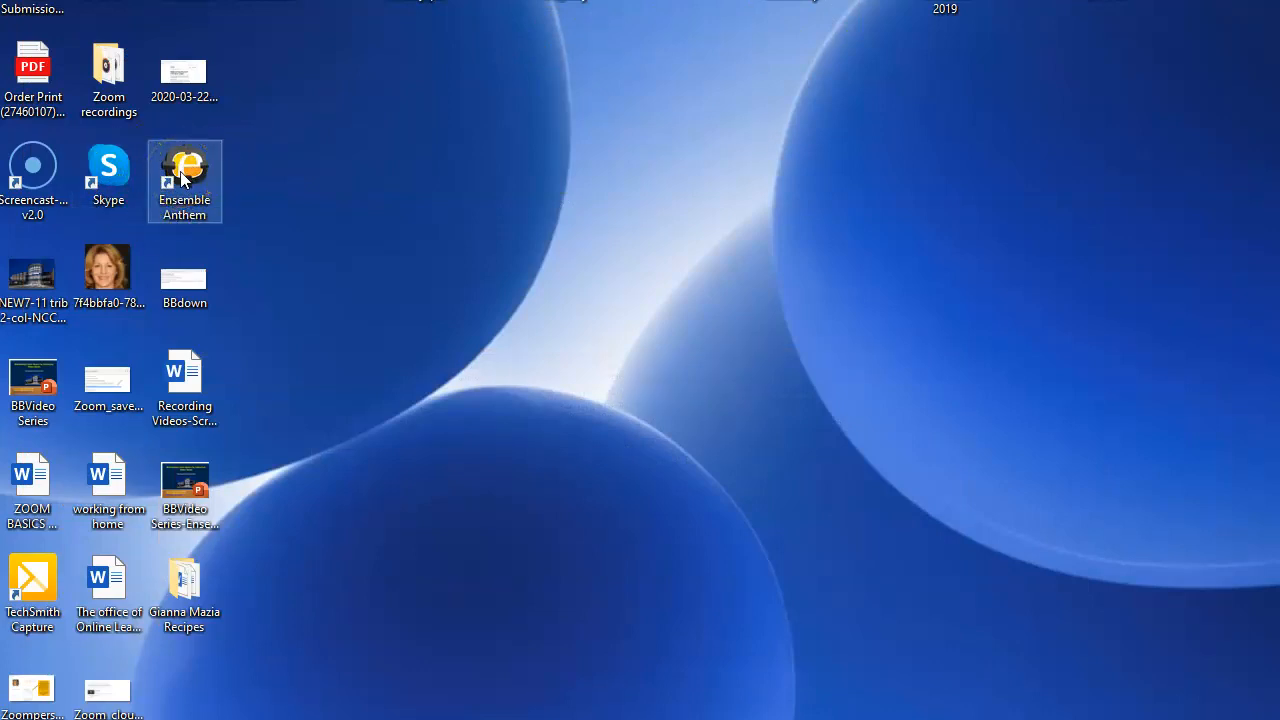
click(329, 377)
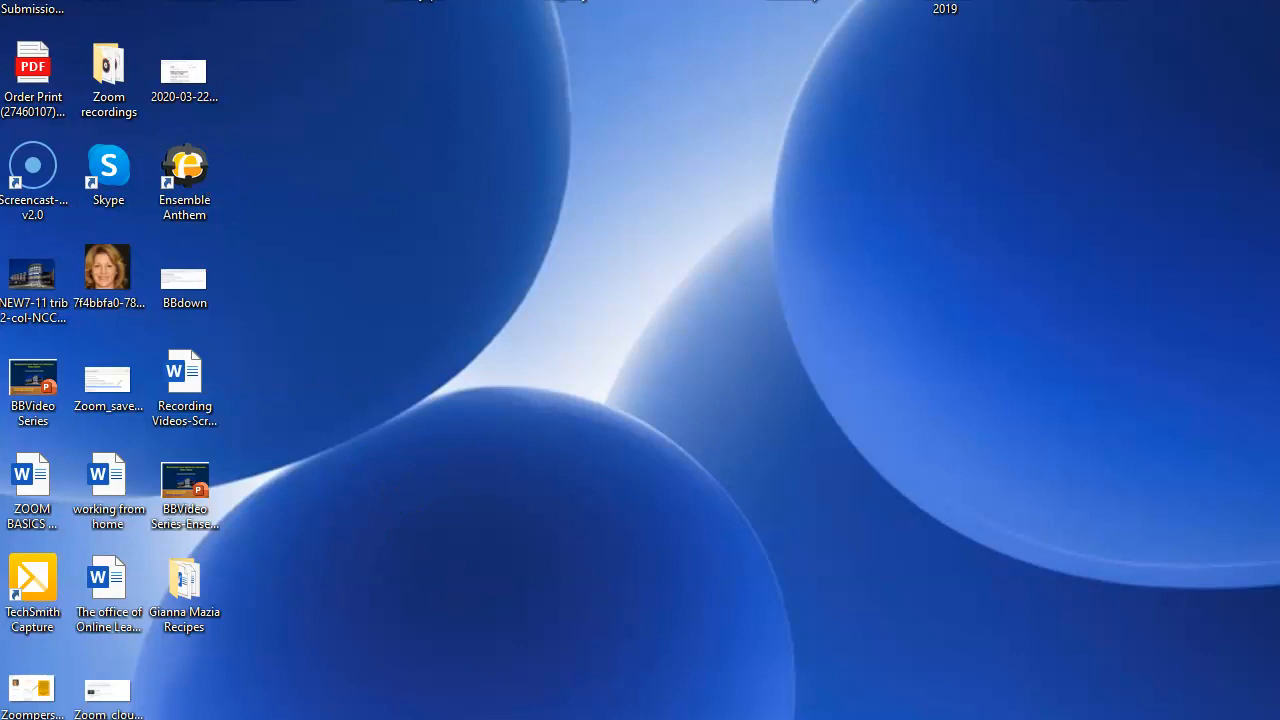
click(456, 700)
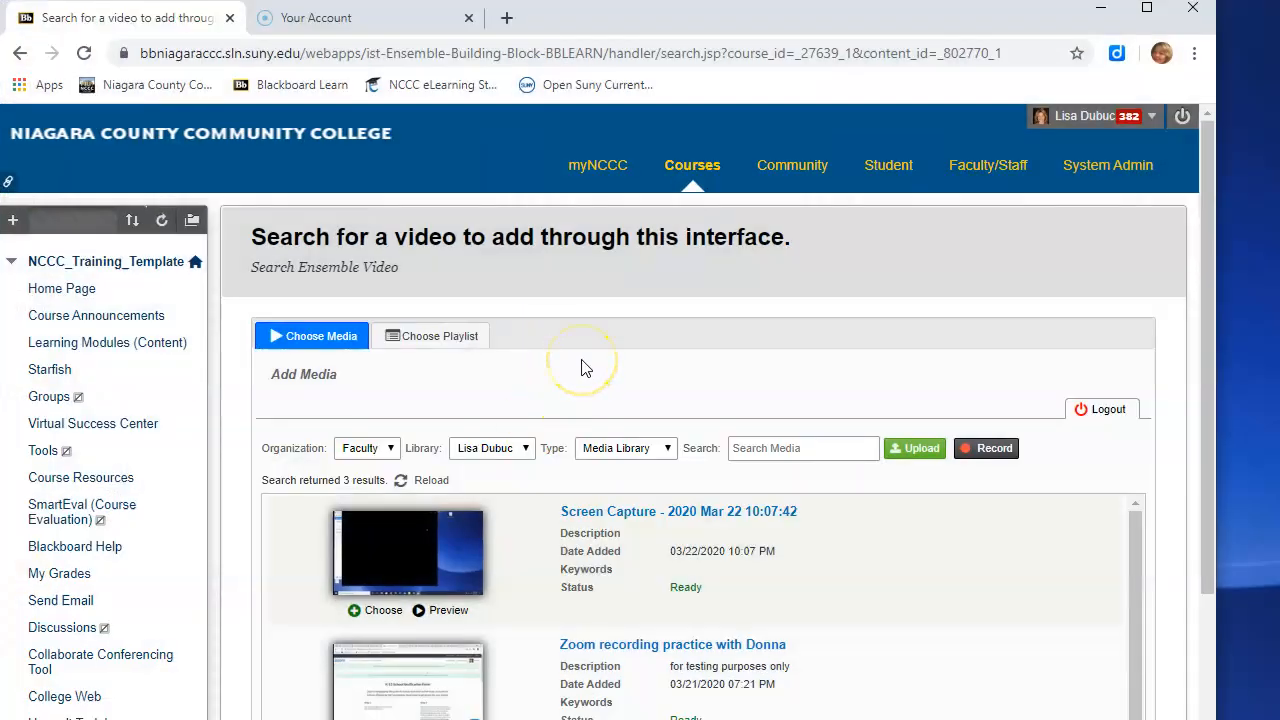
- Start a new recording from the Ensemble video search page, allowing the browser to open Ensemble Anthem
scroll(585, 368, down, 1)
scroll(585, 368, up, 1)
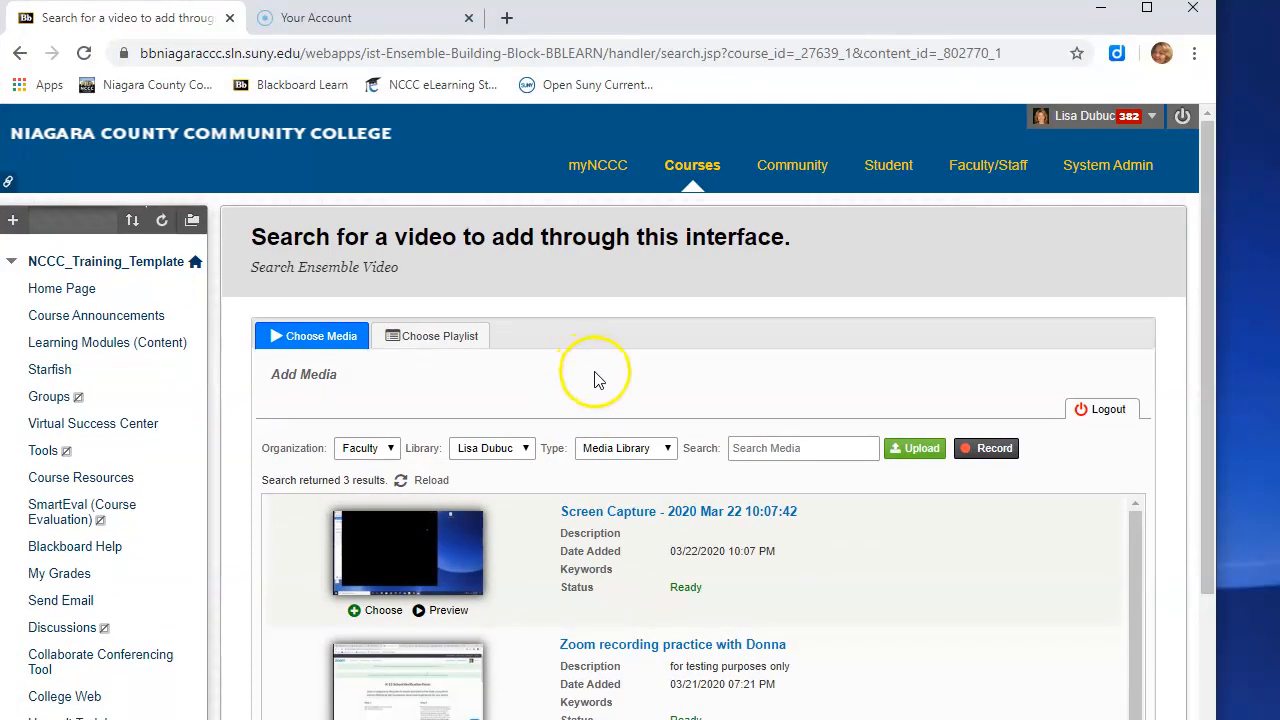
click(990, 449)
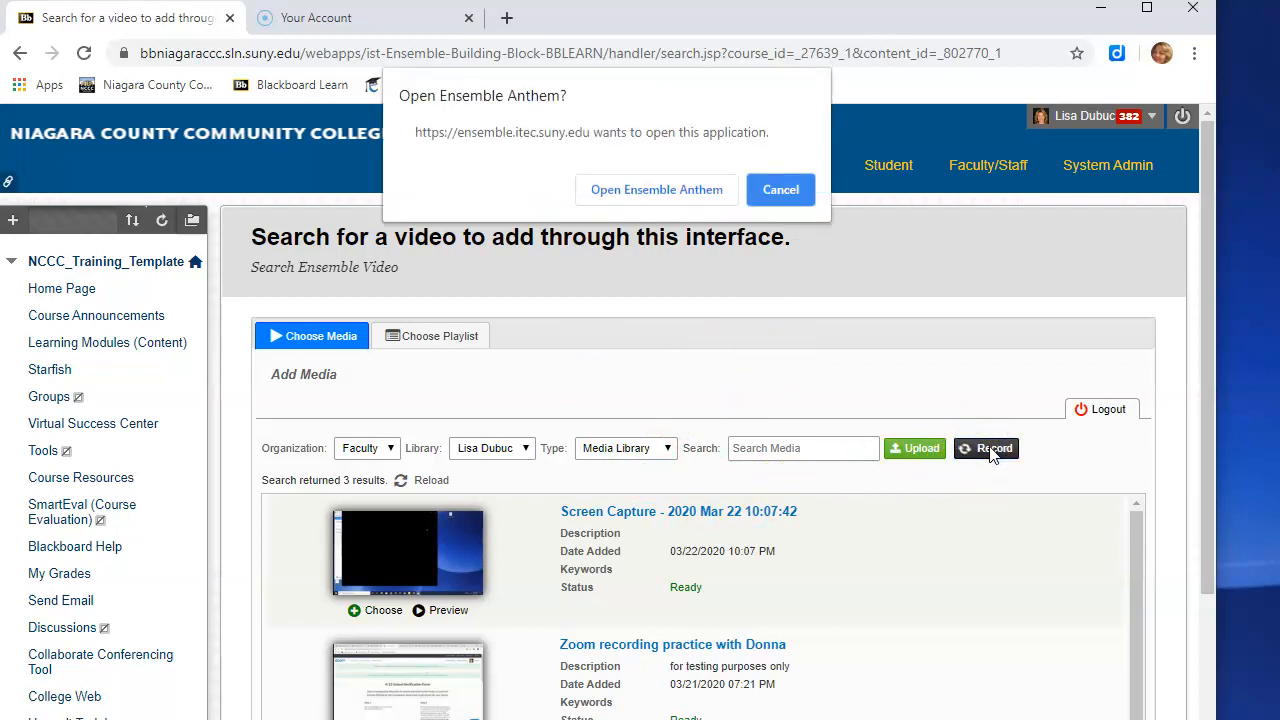
click(656, 190)
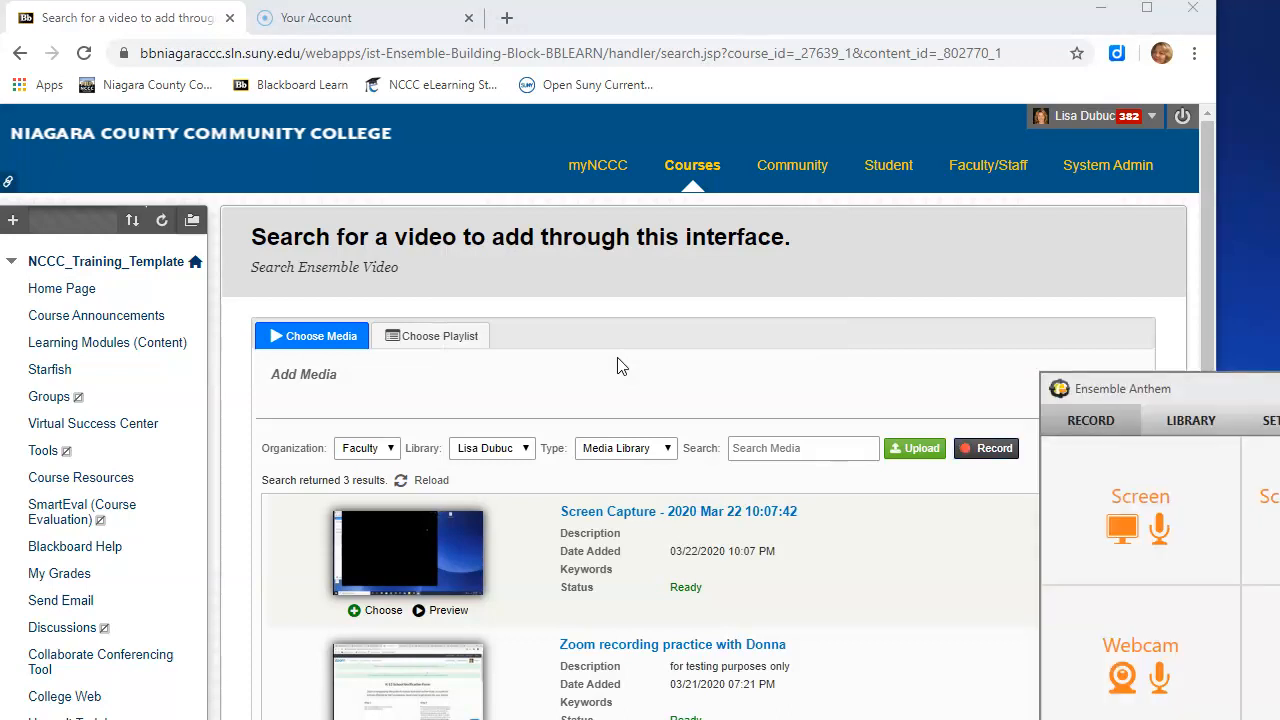
- Choose a Screen recording of Display 1 at full screen in Ensemble Anthem and start recording
drag(1166, 394, 569, 205)
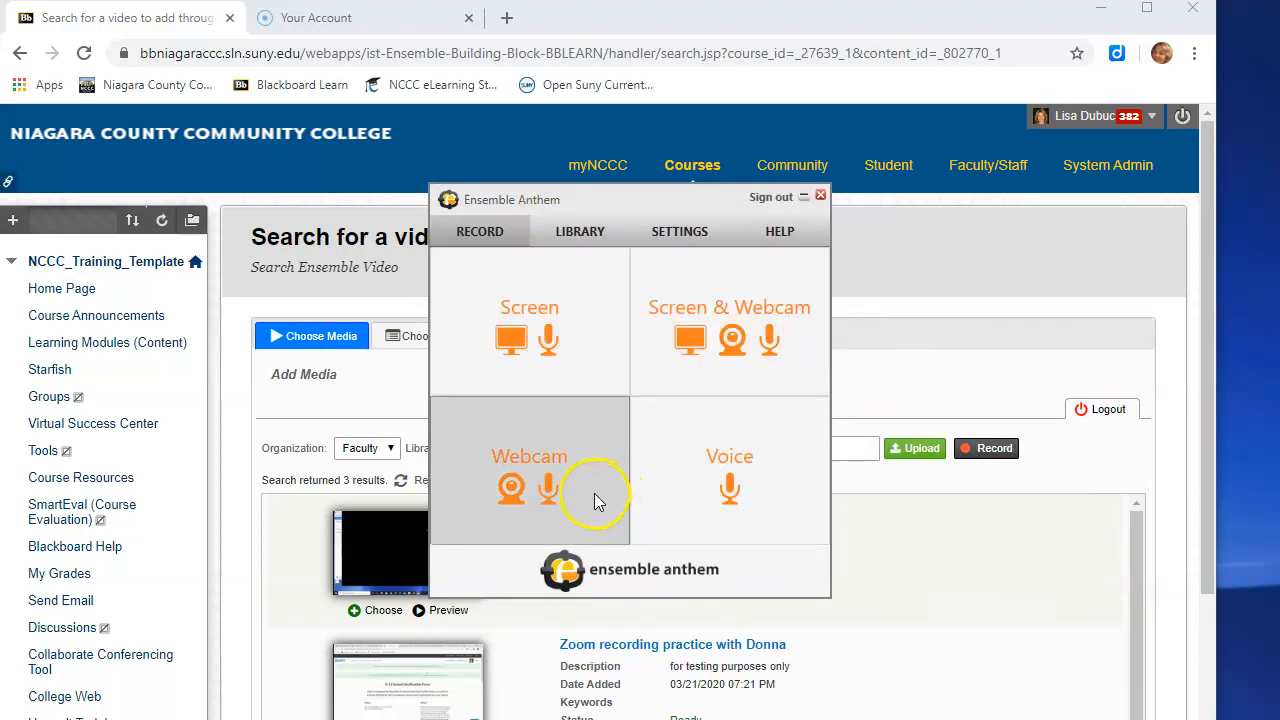
click(562, 346)
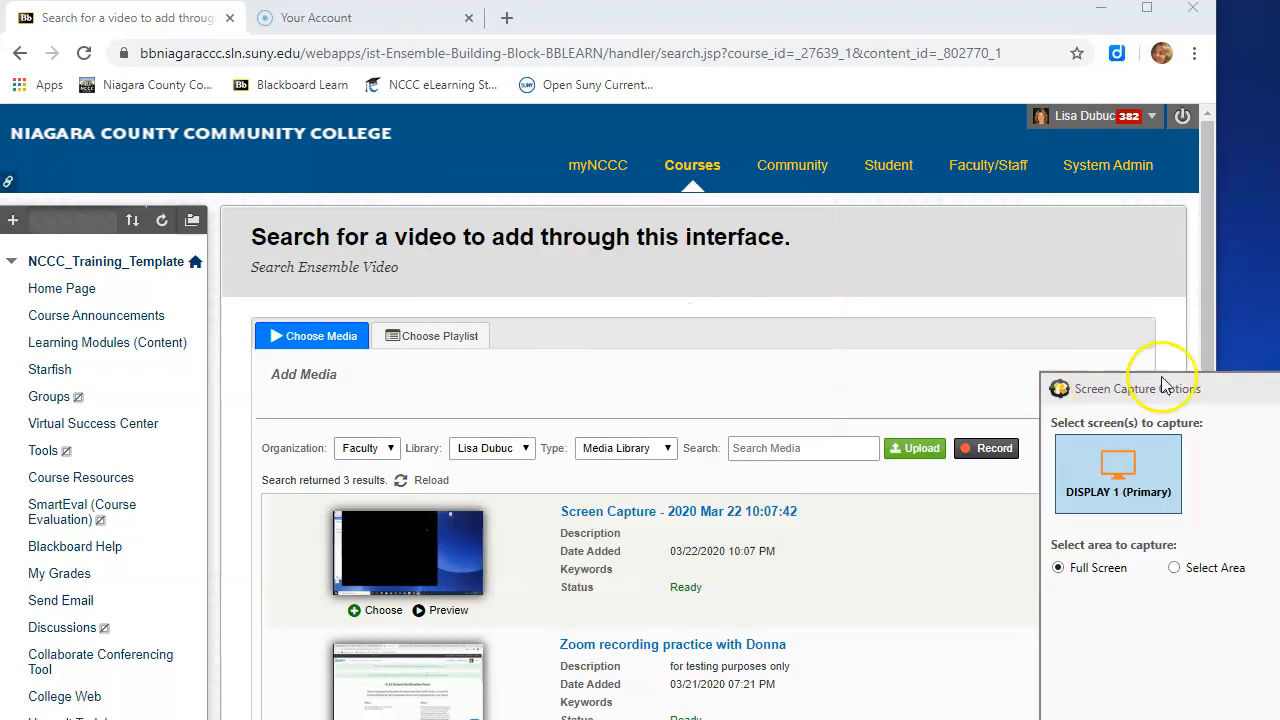
drag(1180, 388, 726, 225)
click(663, 312)
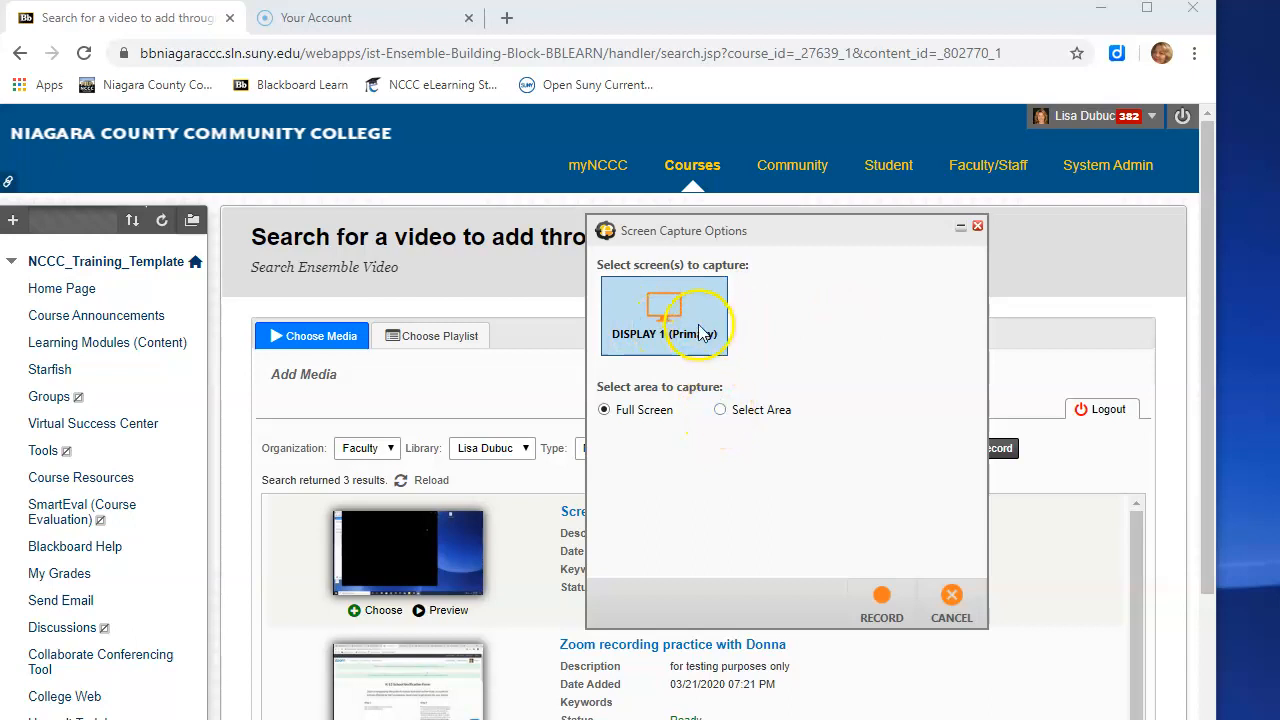
click(881, 603)
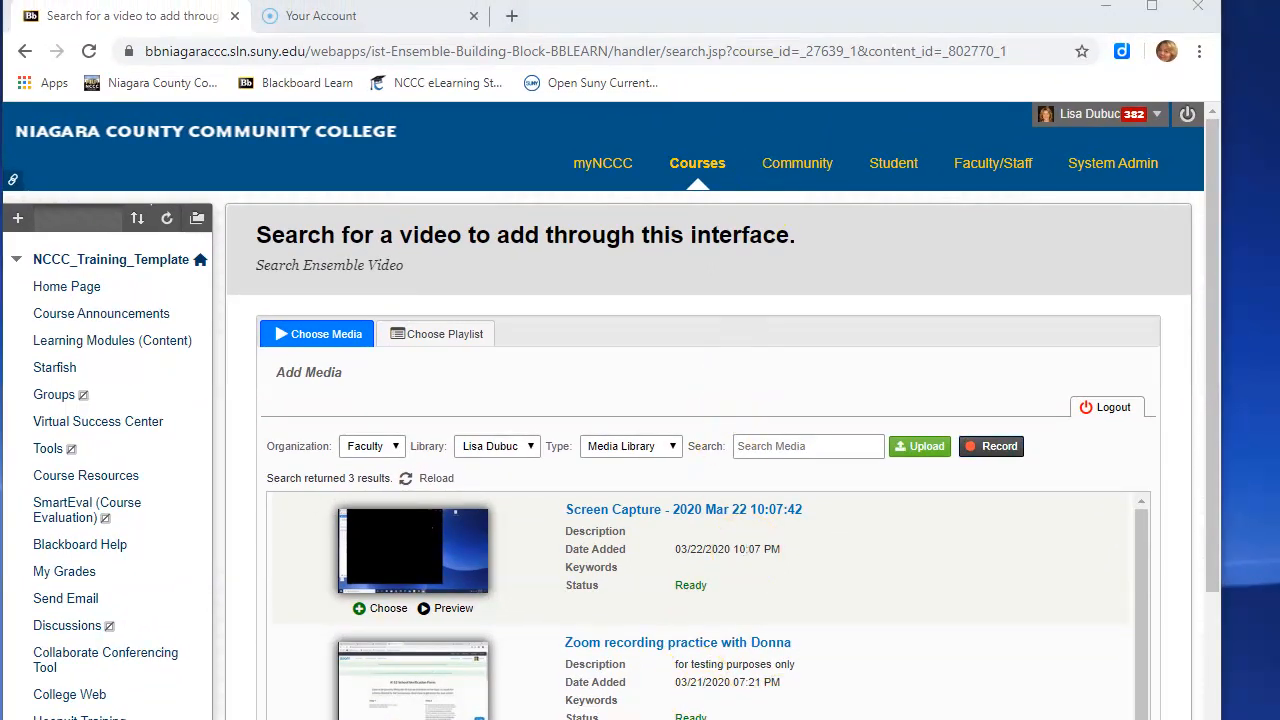
- Navigate to Learning Modules (Content) and open the Create File page from Build Content while recording
click(78, 340)
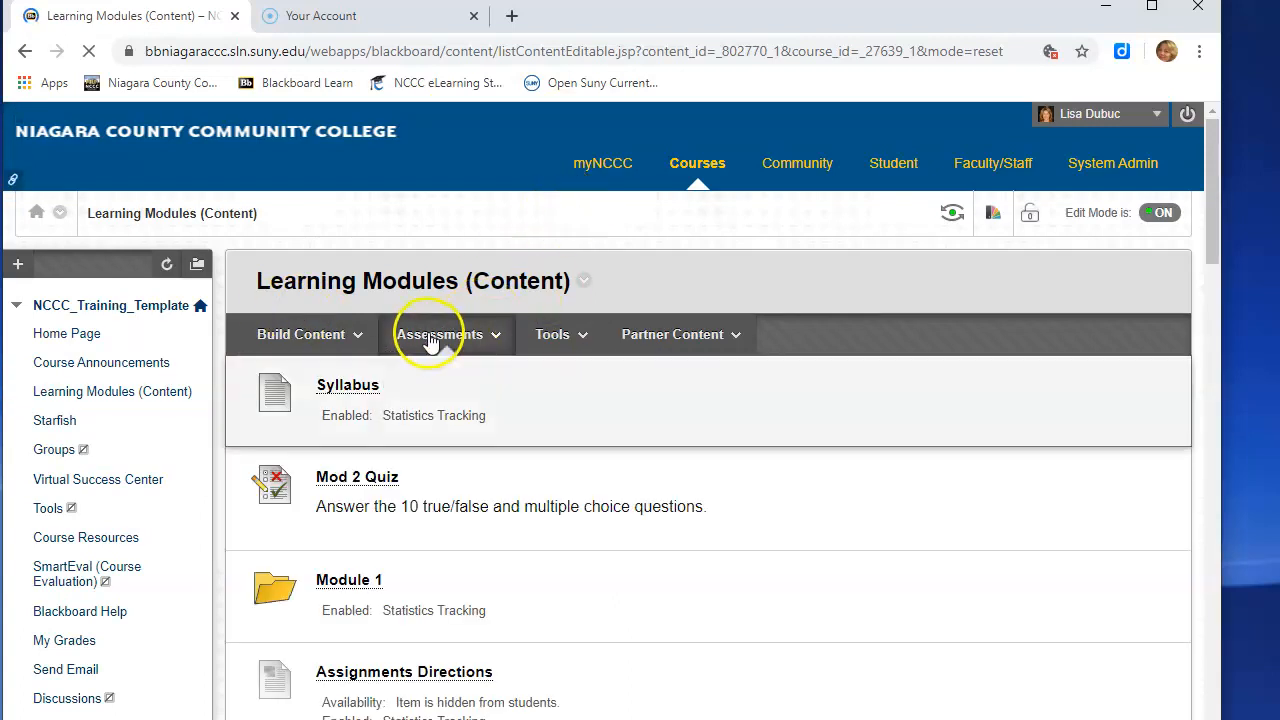
click(362, 336)
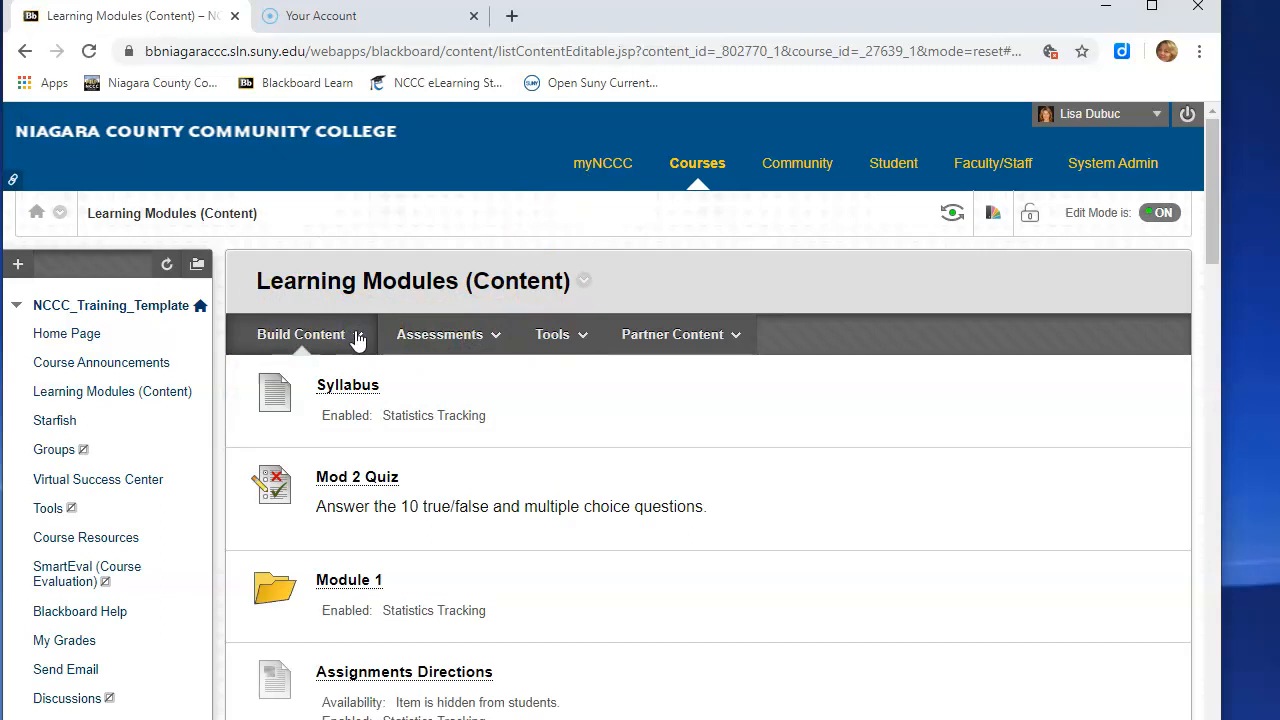
click(331, 368)
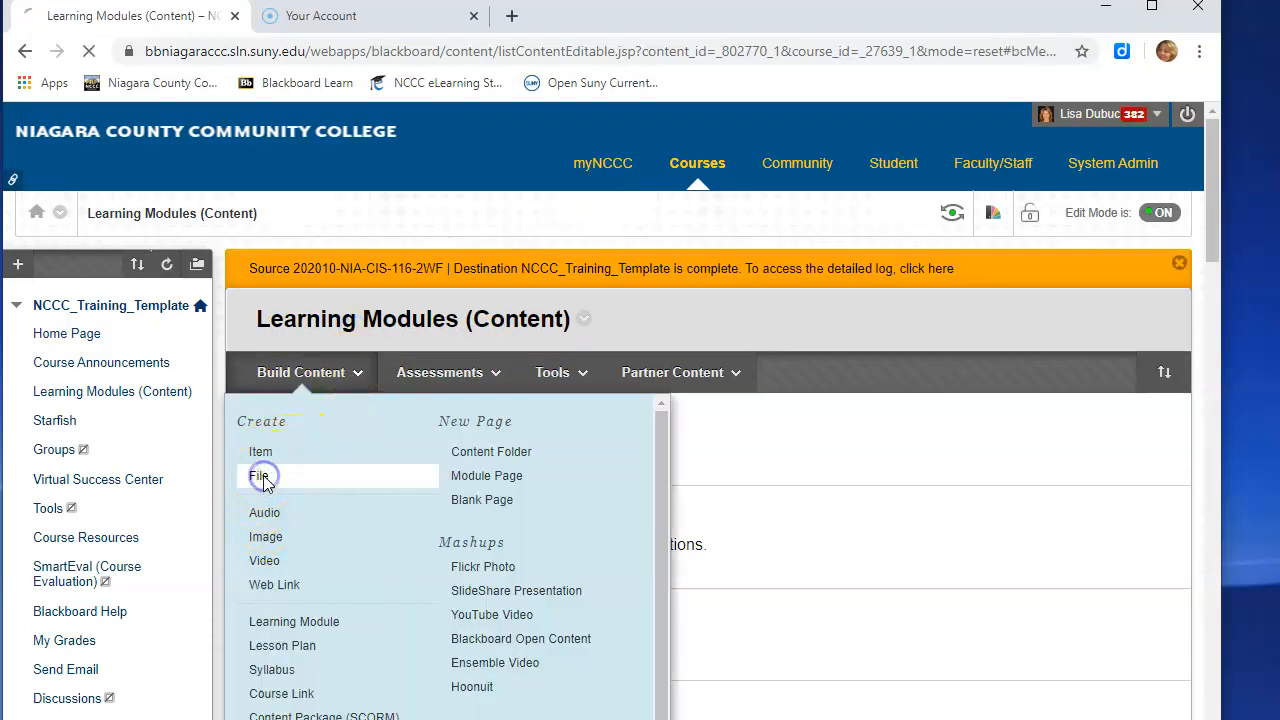
click(261, 478)
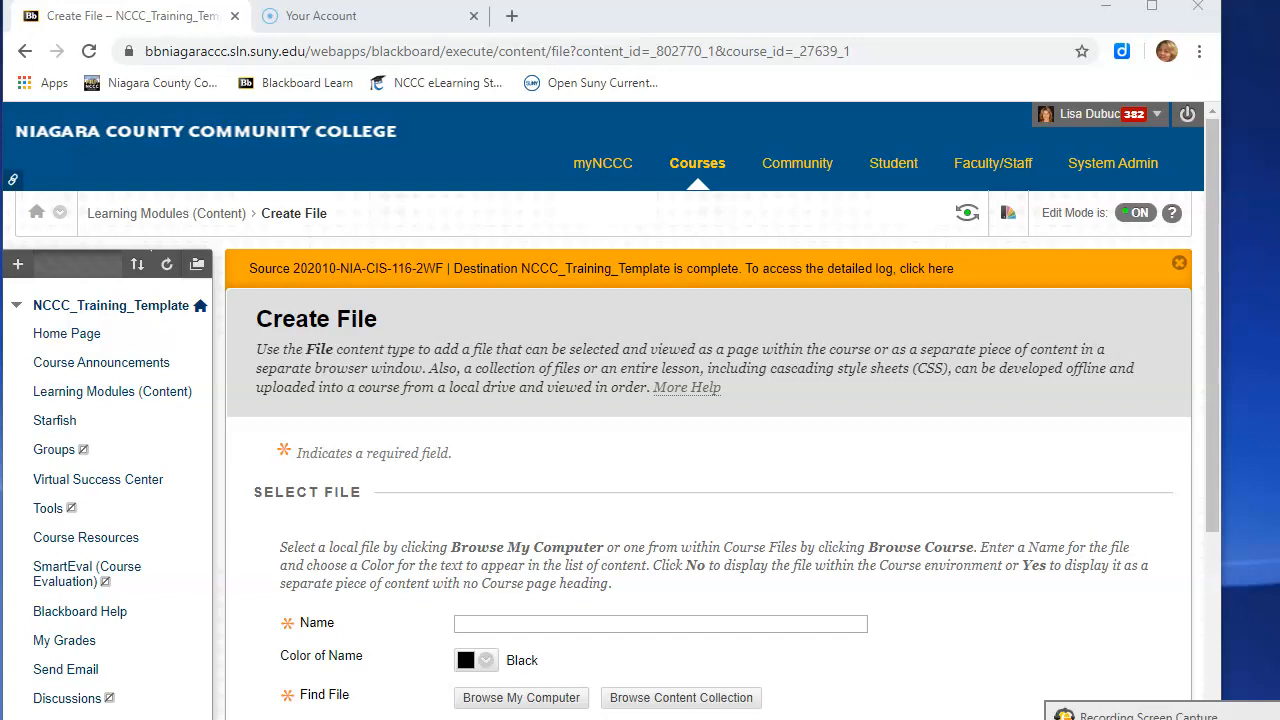
- Stop the screen recording and finish it
drag(1143, 700, 640, 390)
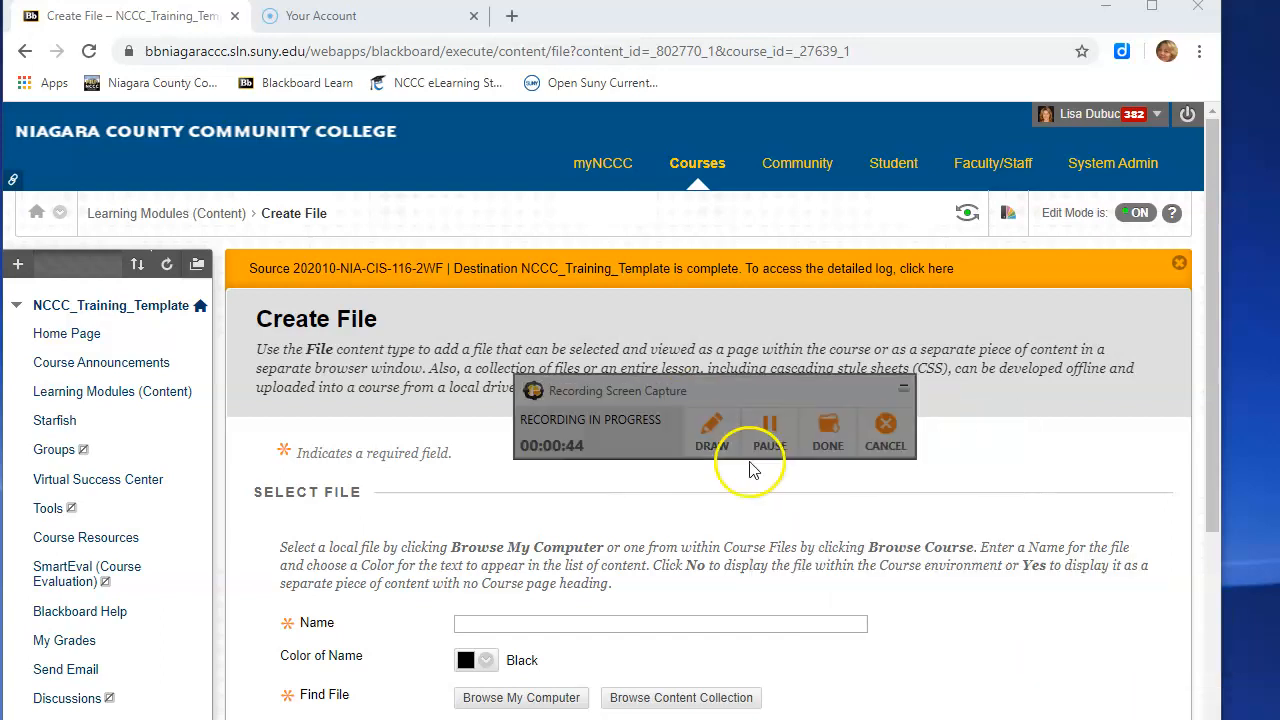
click(828, 446)
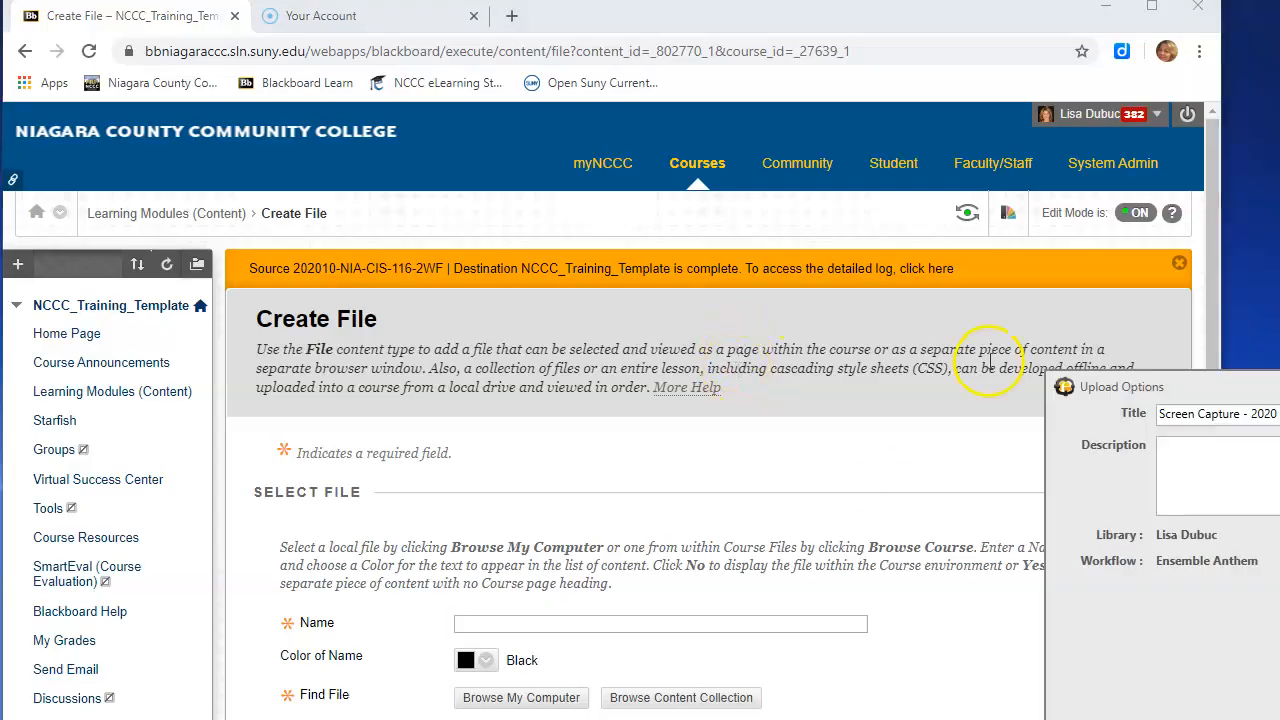
- Set the recording's title to Ensemble Recordind example in the upload options
drag(1166, 390, 578, 119)
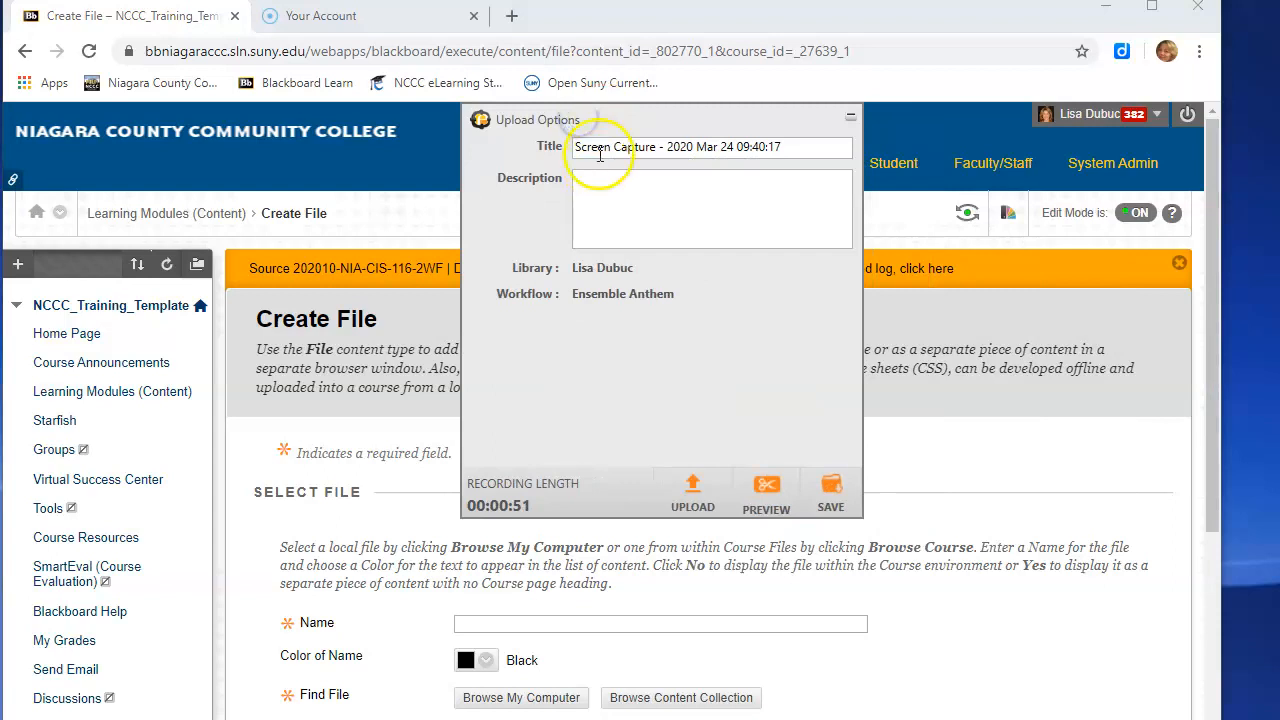
drag(781, 146, 651, 131)
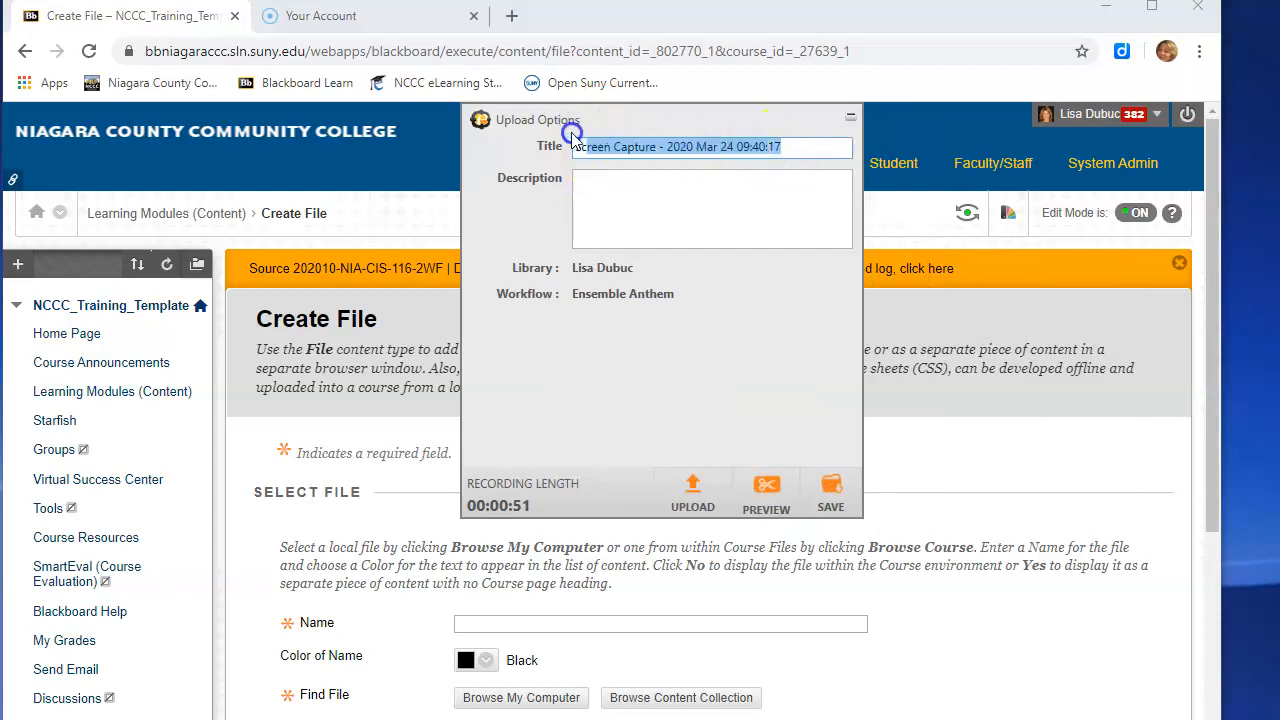
click(675, 176)
drag(809, 142, 548, 145)
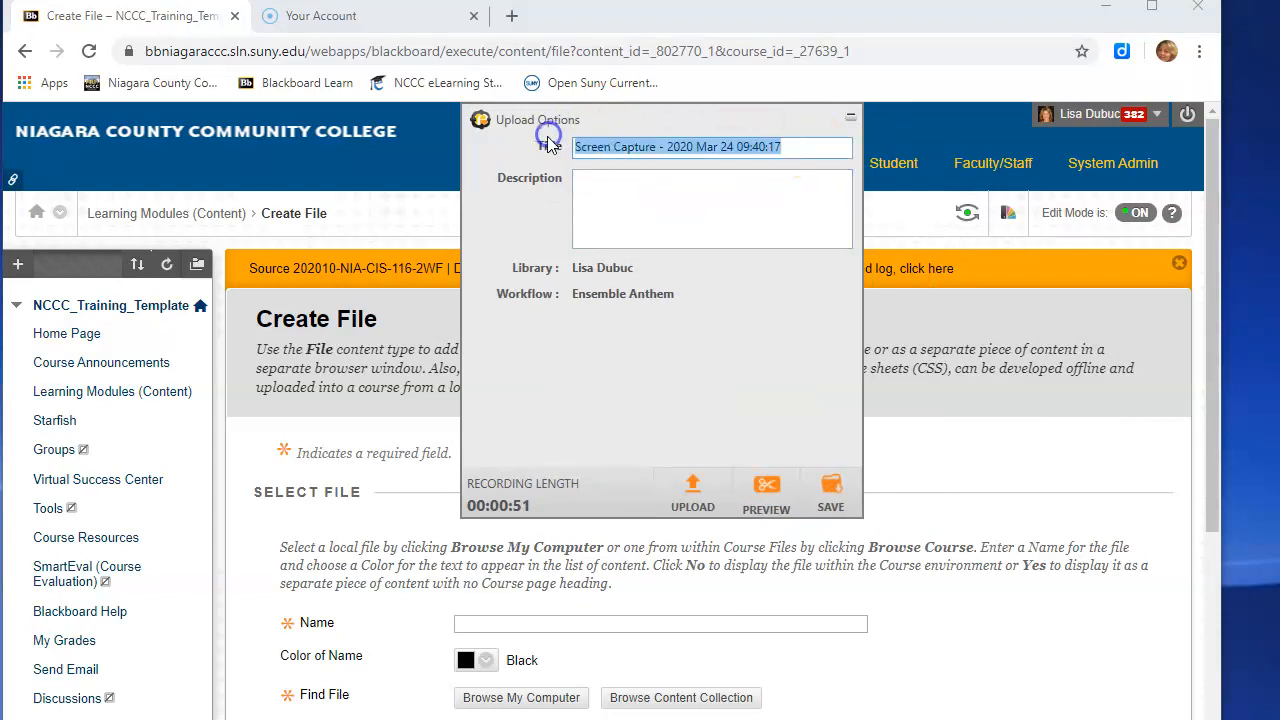
text(A)
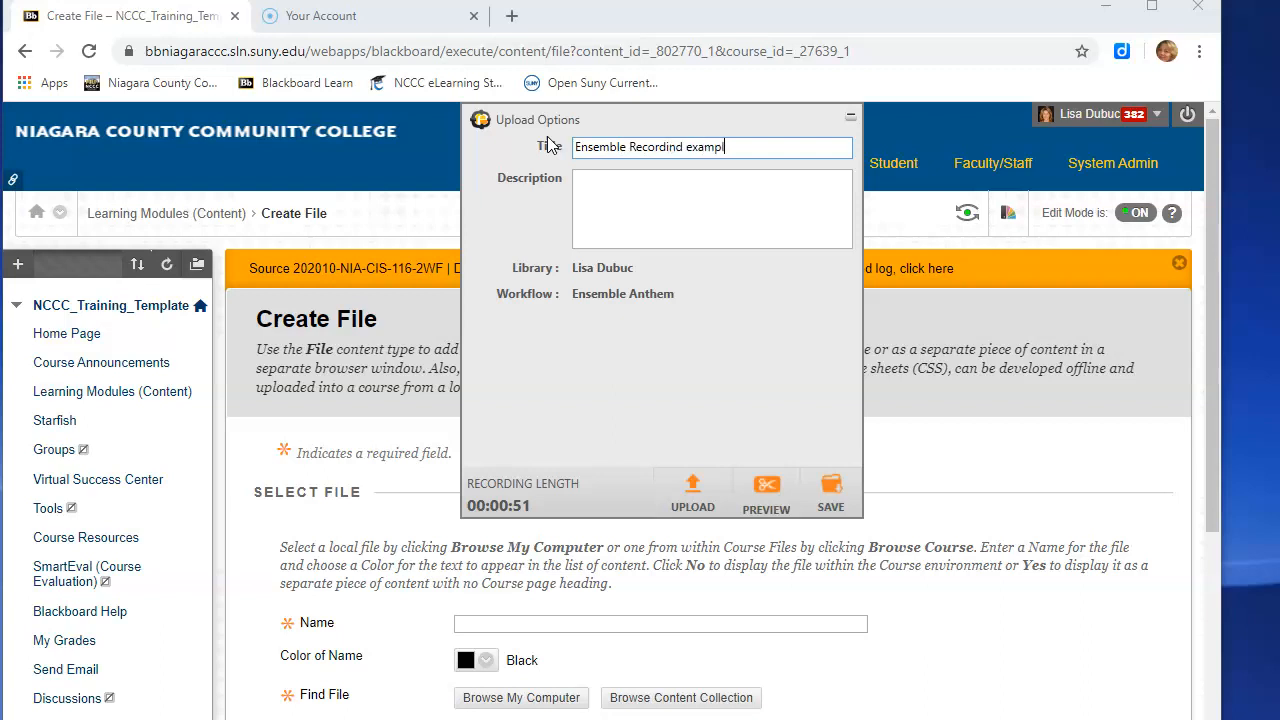
- Upload the recording to Ensemble and close the upload progress window
click(699, 490)
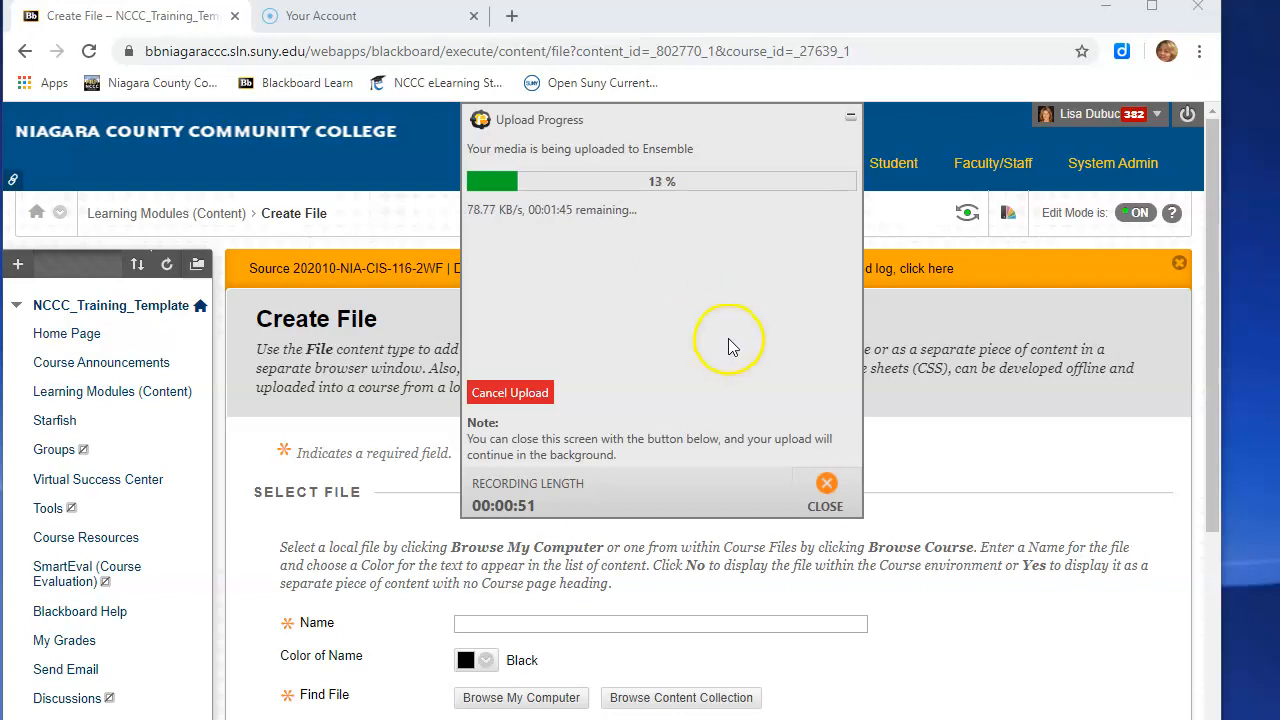
click(826, 487)
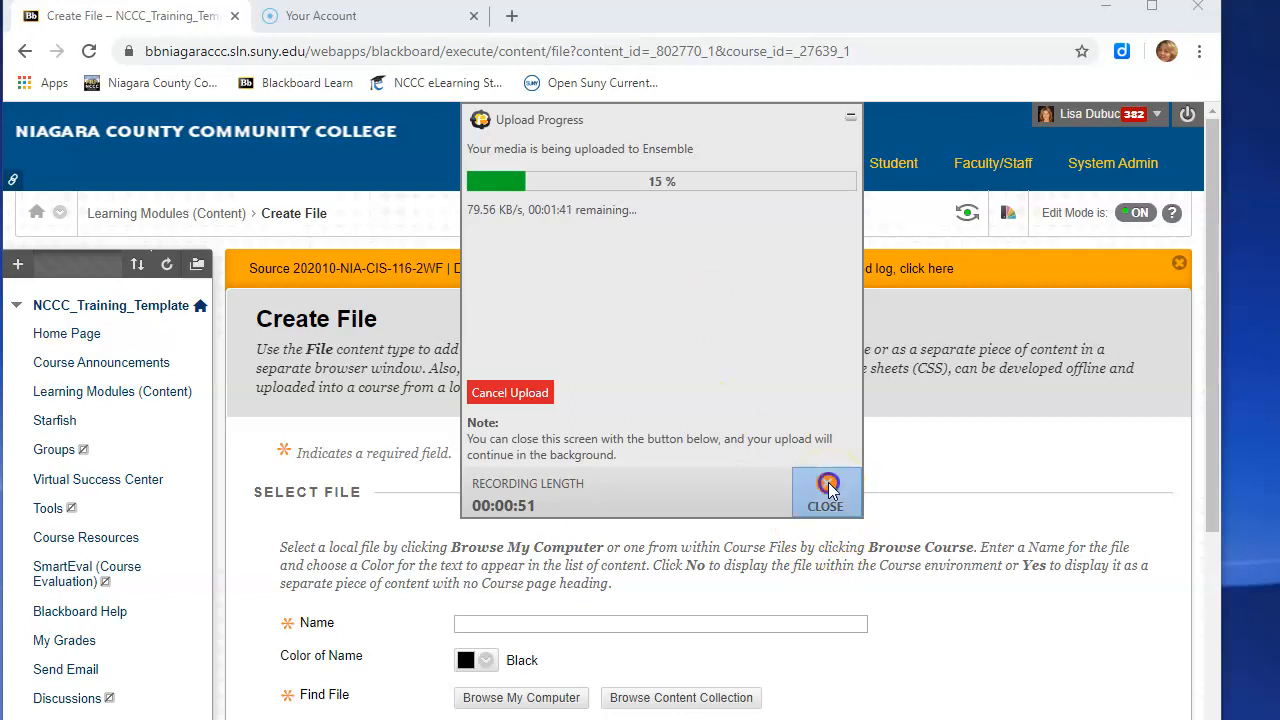
- Review the recordings in the Anthem library and dismiss the exit prompt without closing the app
drag(1106, 390, 397, 193)
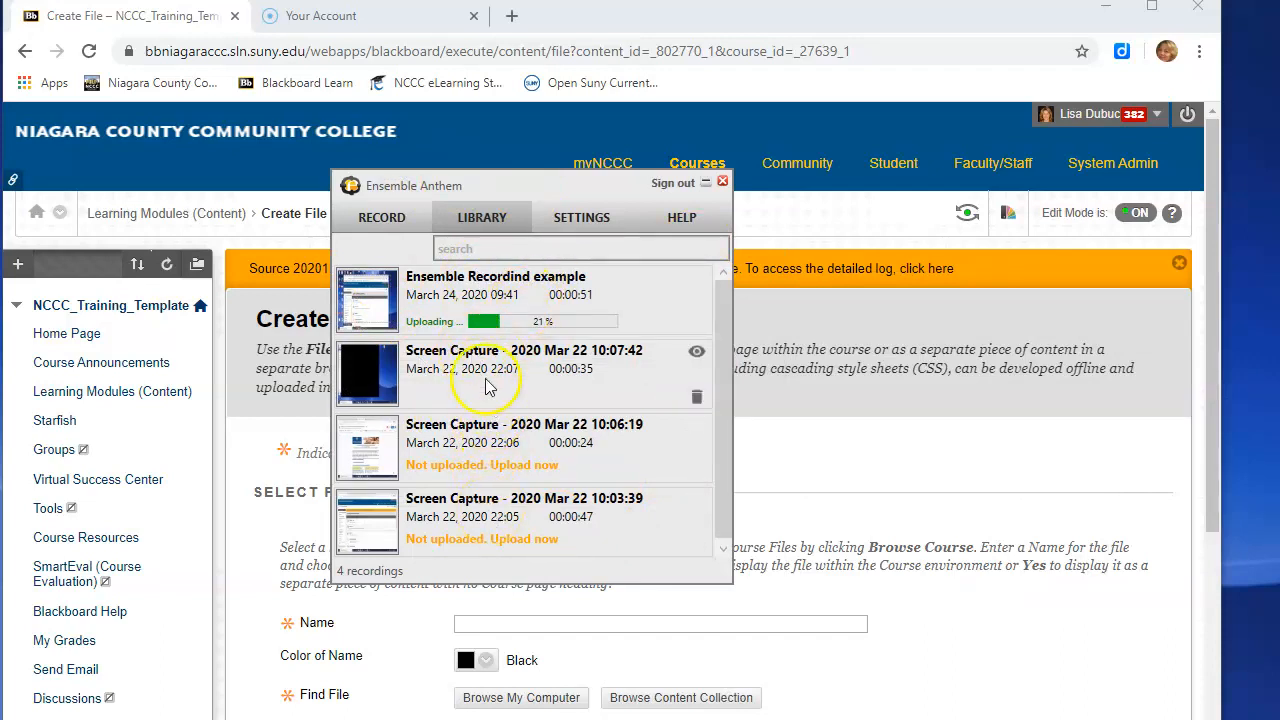
click(357, 378)
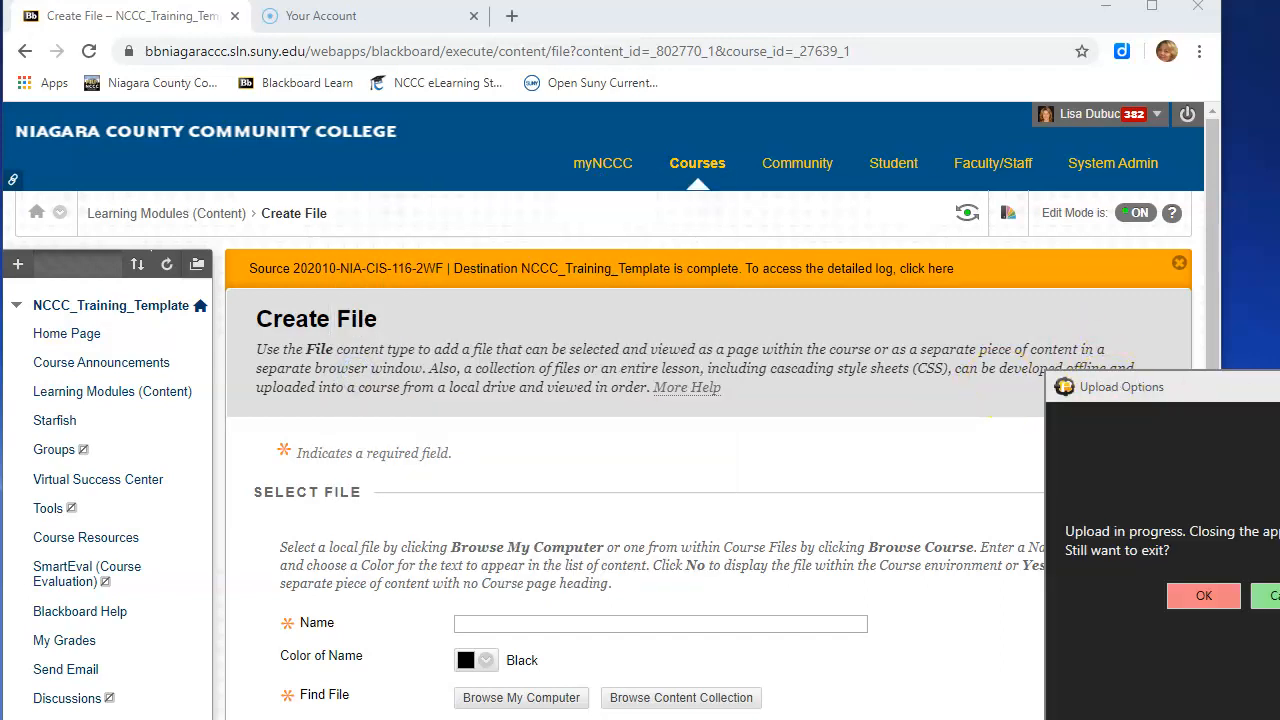
click(1274, 596)
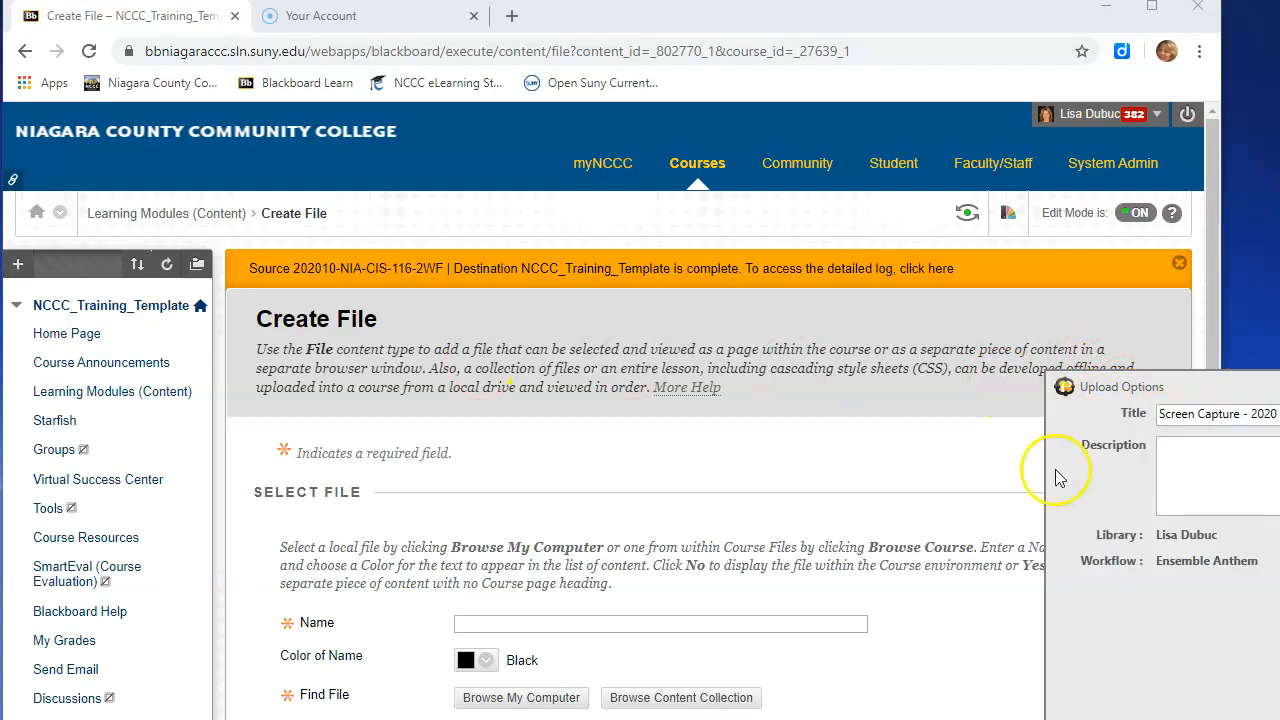
- Return to Learning Modules (Content) and add an Ensemble Video item from Build Content
click(405, 375)
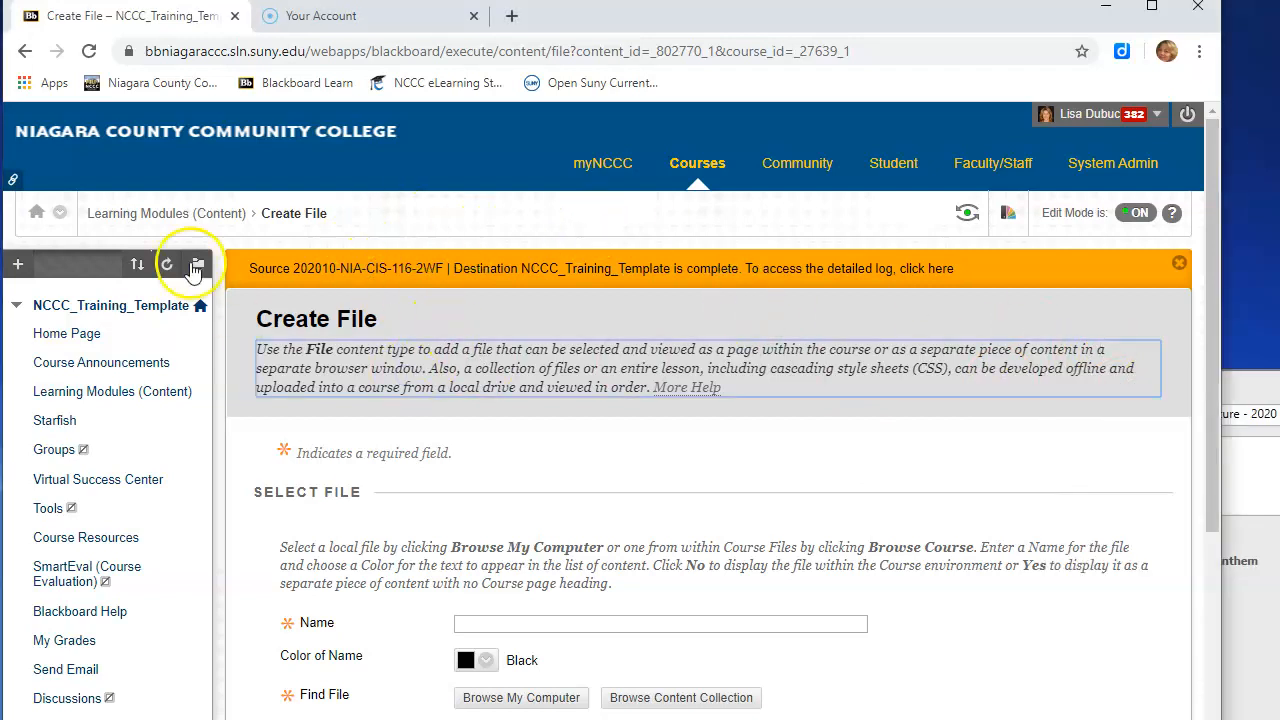
click(110, 391)
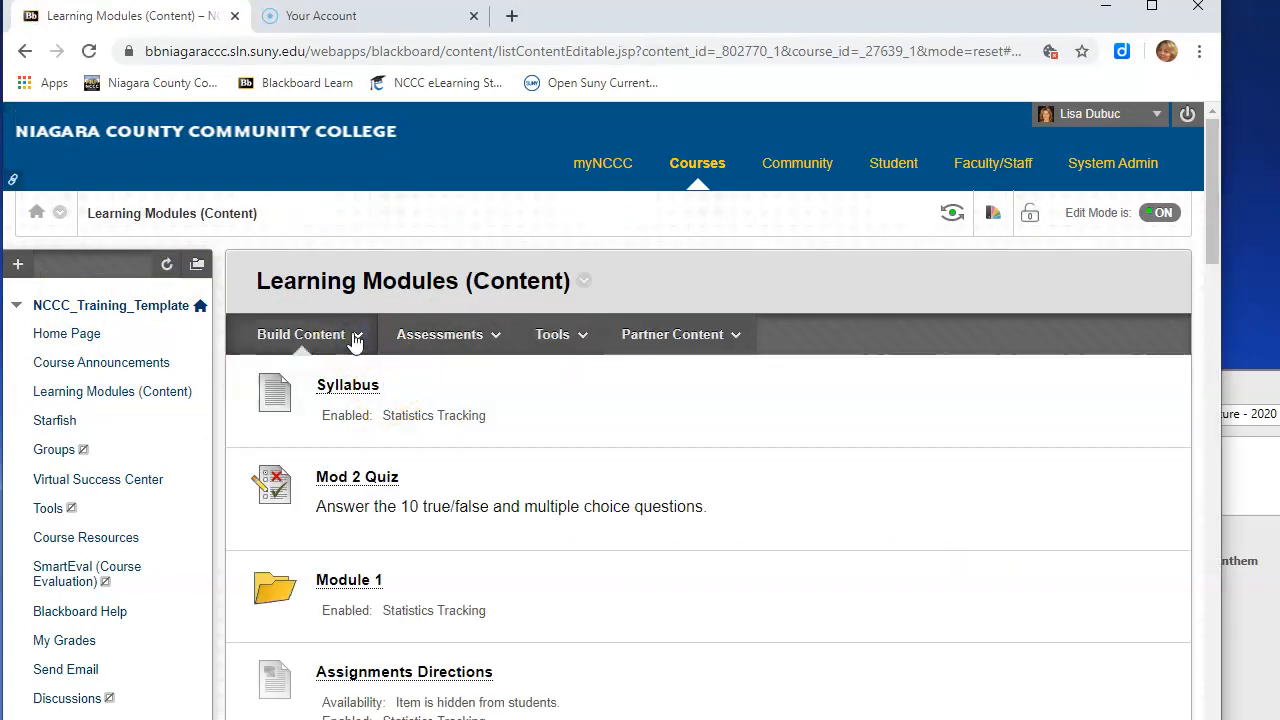
click(352, 378)
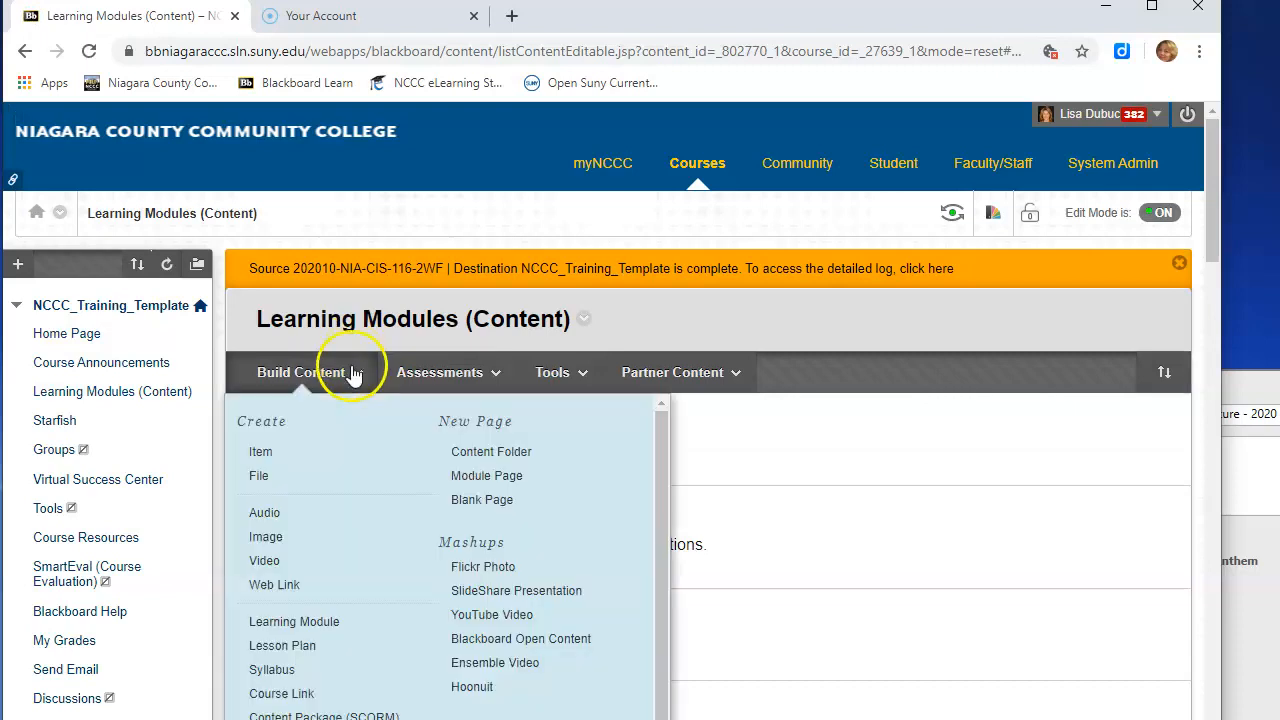
click(507, 668)
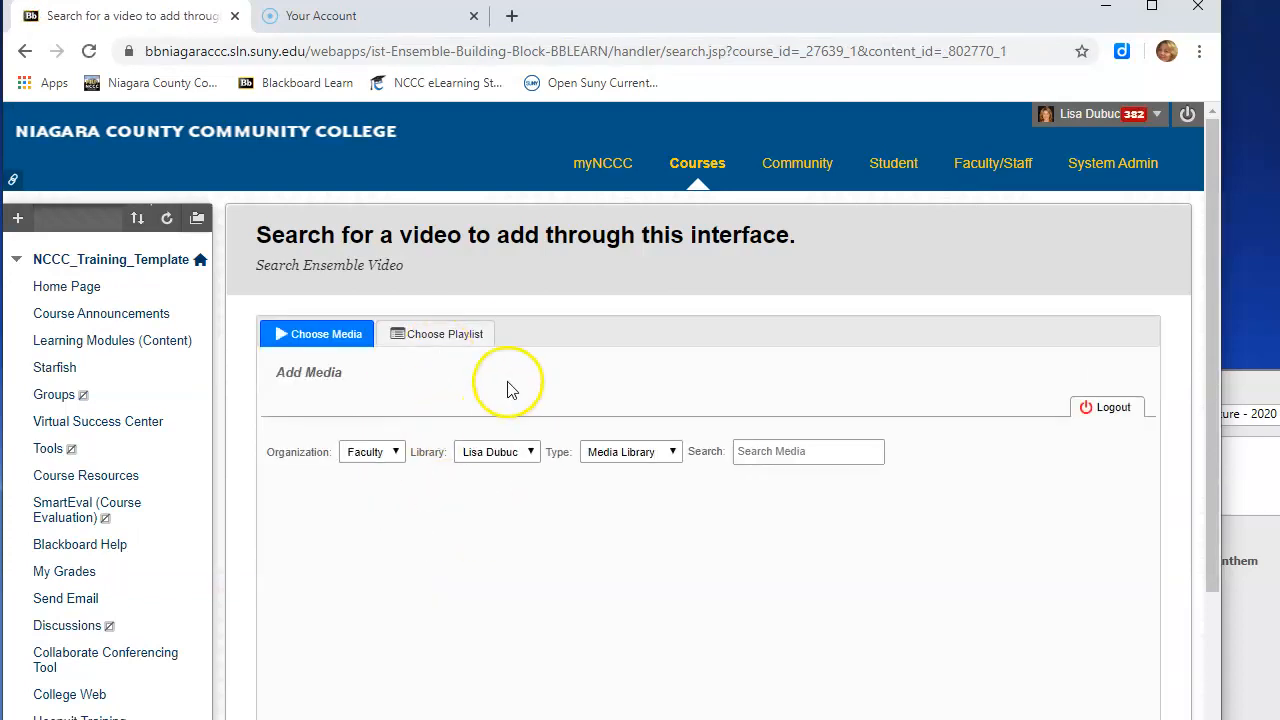
- Choose the Zoom recording practice video from the Ensemble media library results
scroll(468, 382, down, 1)
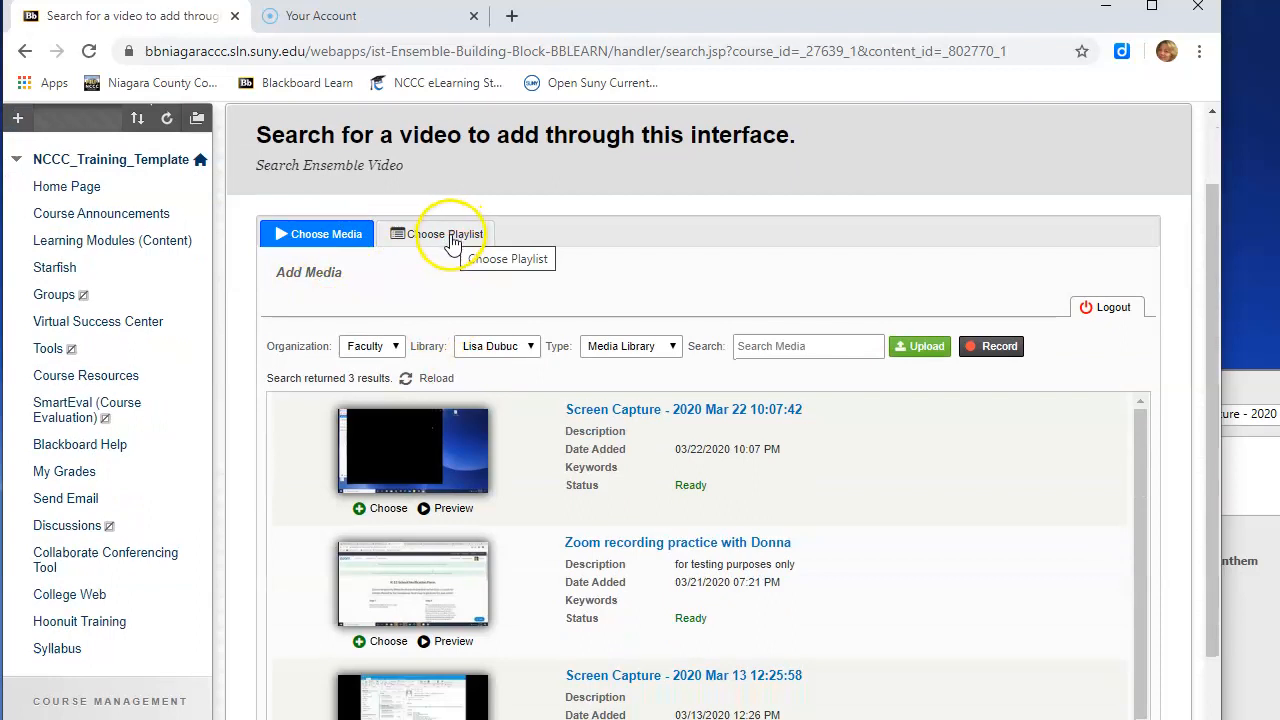
scroll(543, 371, down, 2)
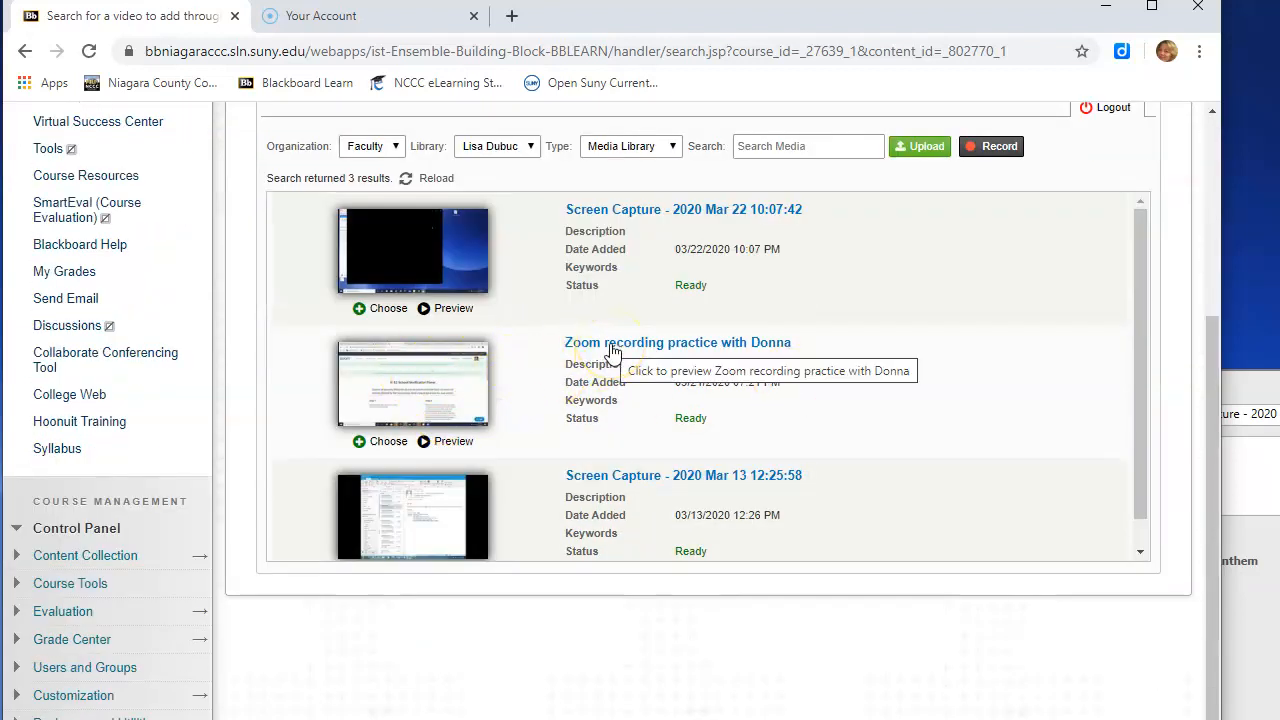
click(362, 442)
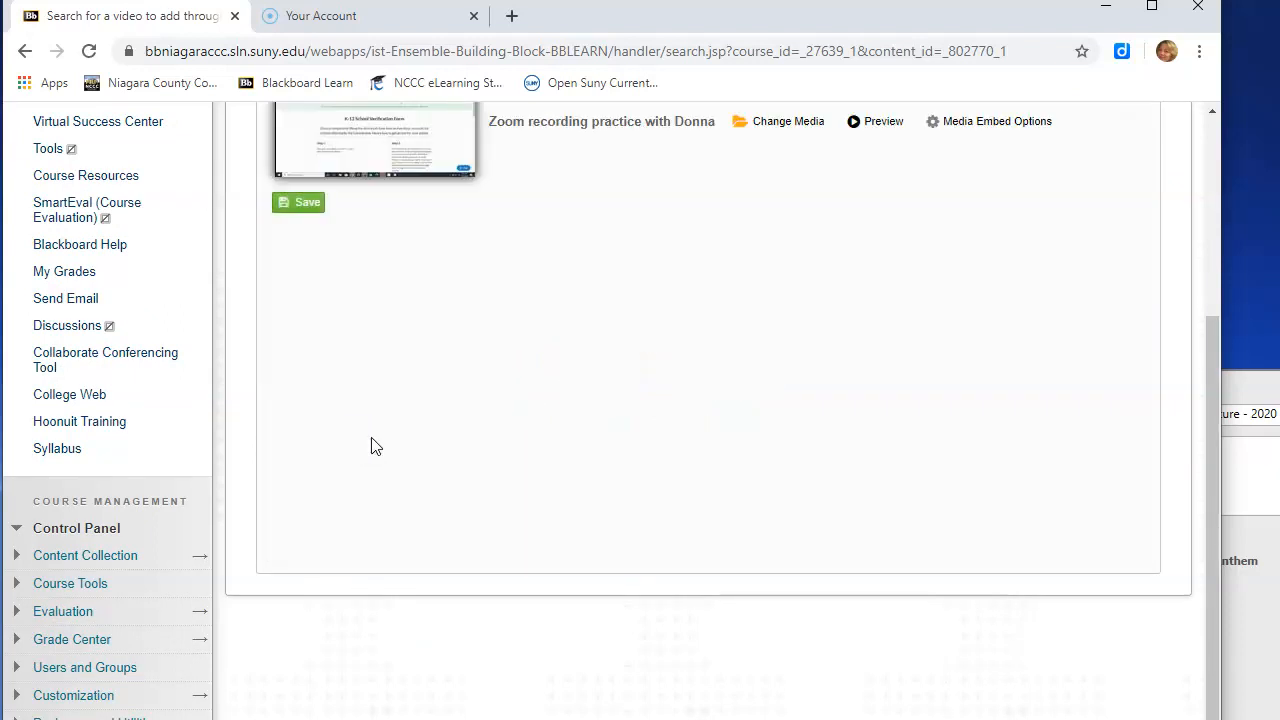
scroll(703, 216, up, 2)
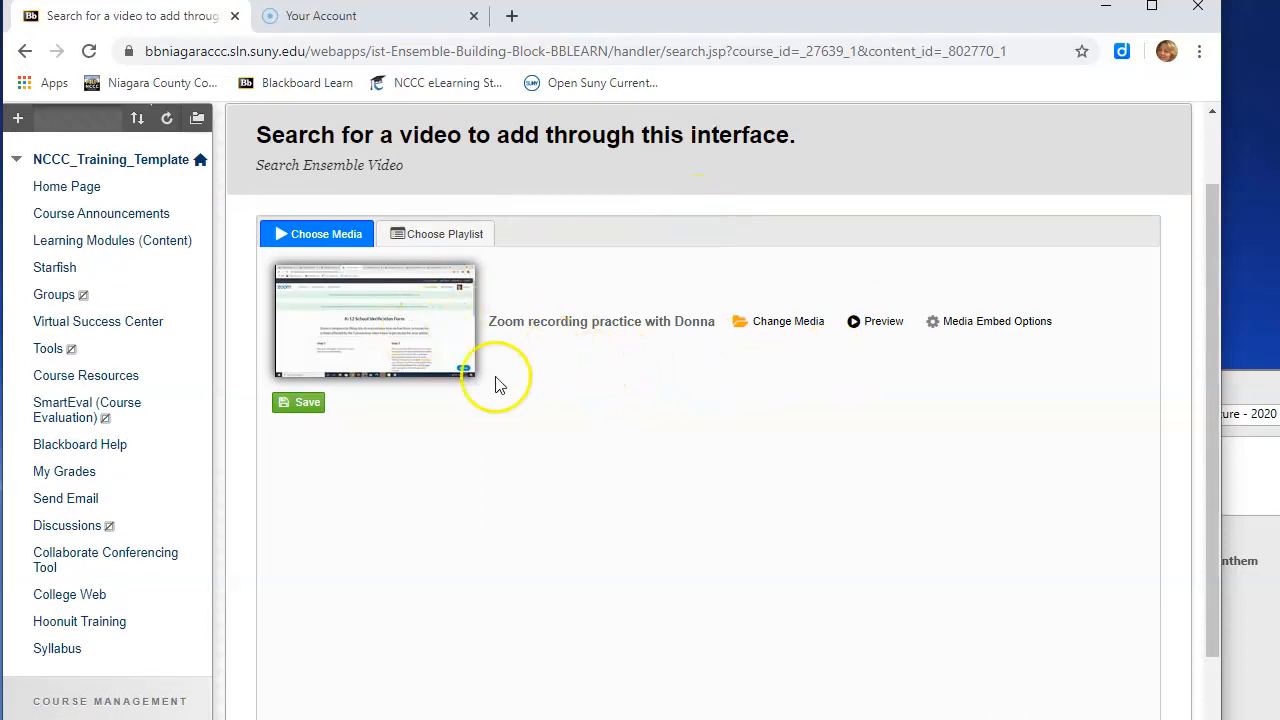
- Return to Learning Modules (Content) without saving and start another Ensemble Video item from Build Content
click(106, 242)
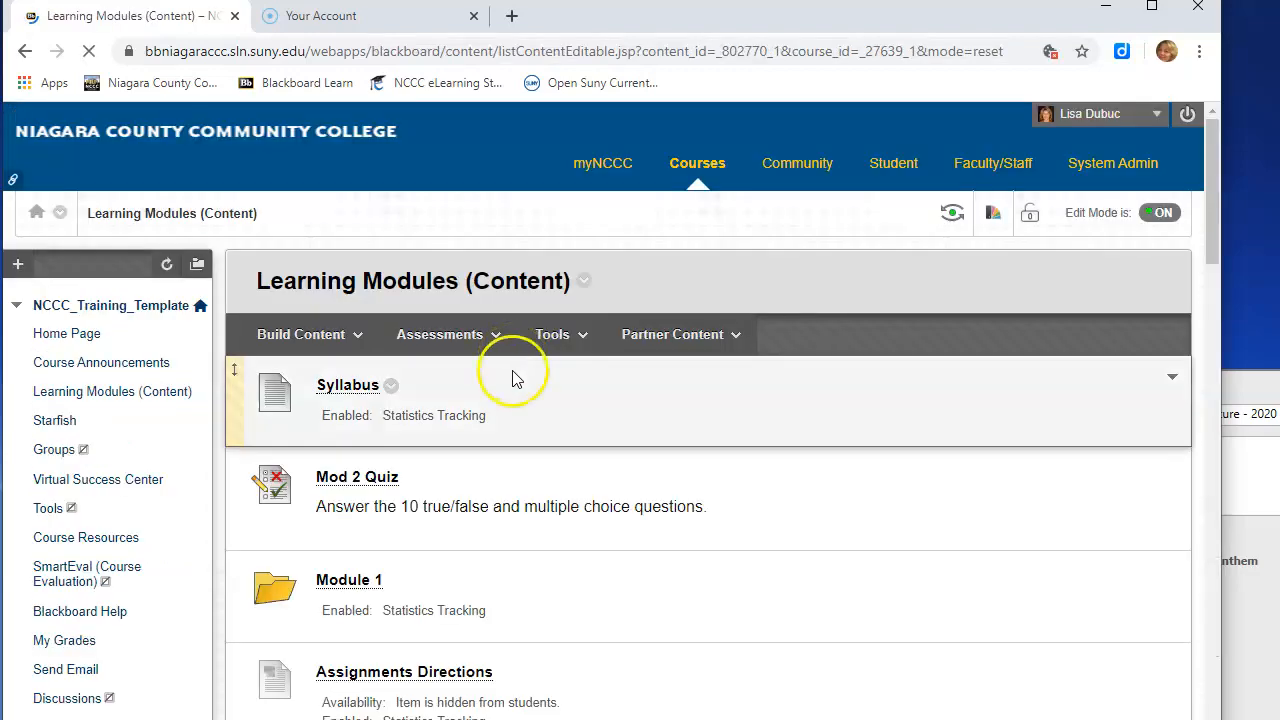
scroll(510, 382, down, 20)
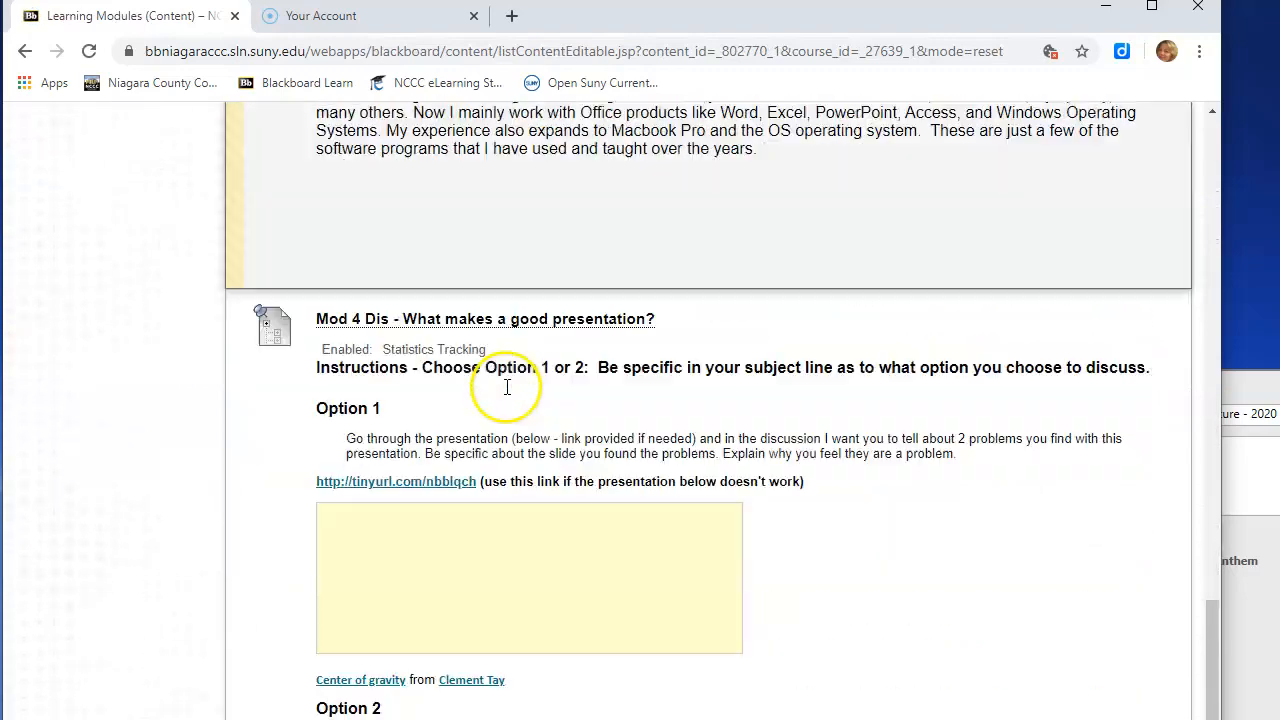
scroll(507, 390, down, 3)
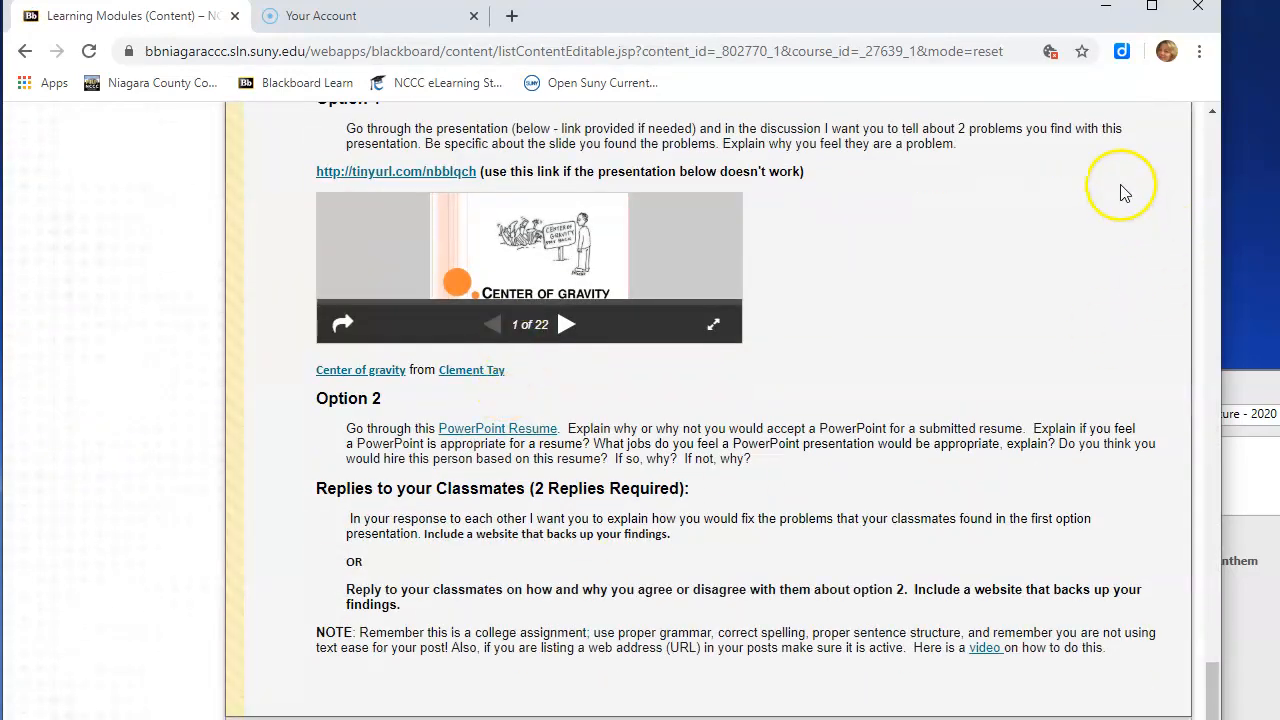
drag(1216, 690, 1245, 130)
click(346, 372)
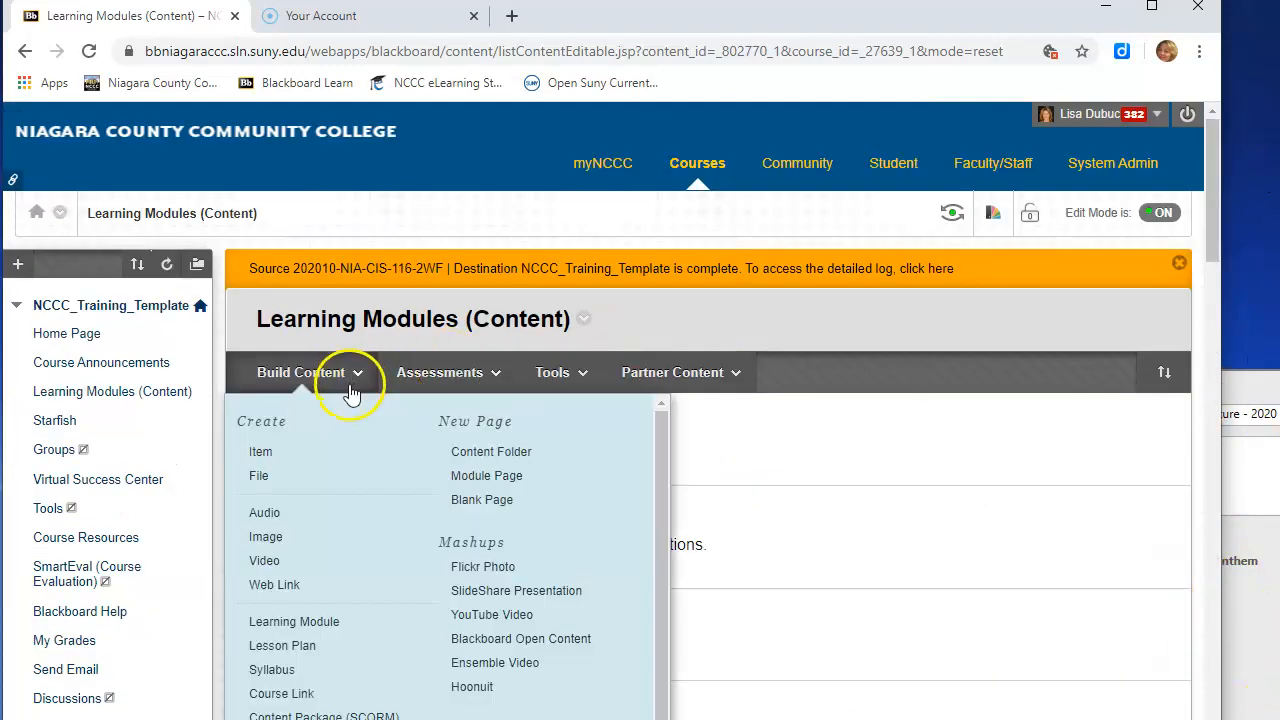
click(500, 663)
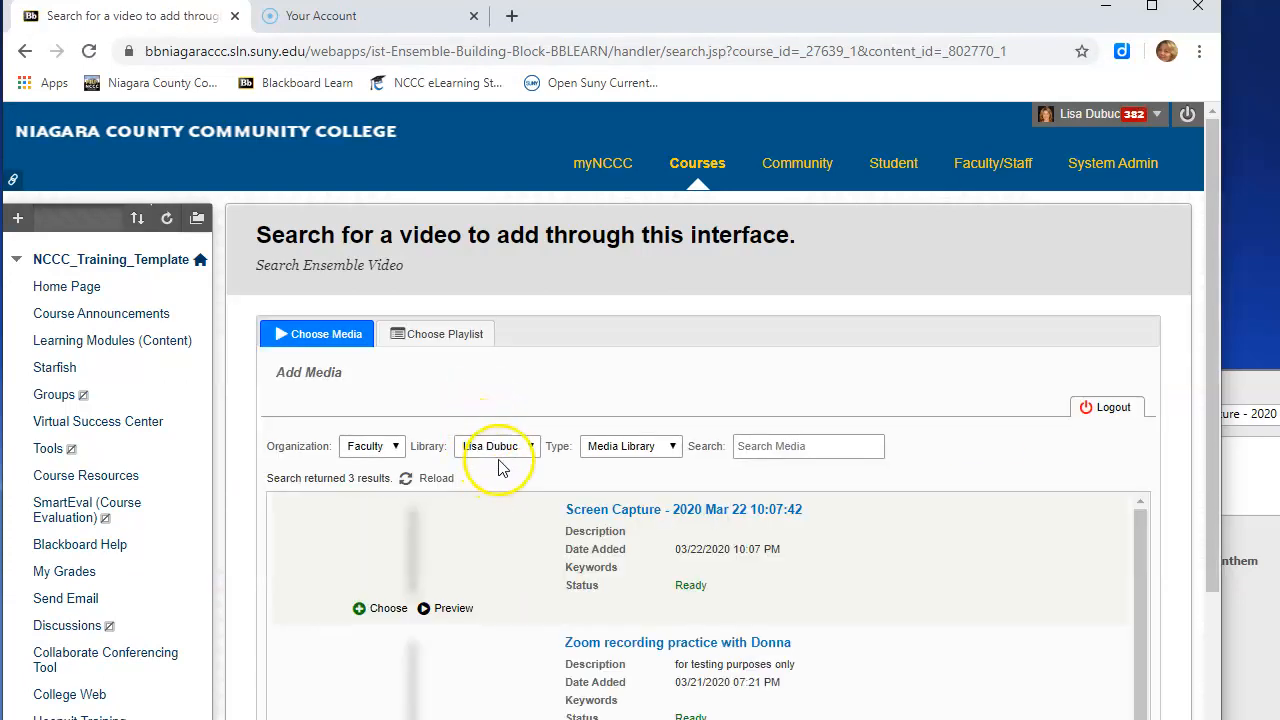
- Preview the Zoom recording practice video from the media library results and close the preview
scroll(495, 450, down, 1)
scroll(450, 500, down, 1)
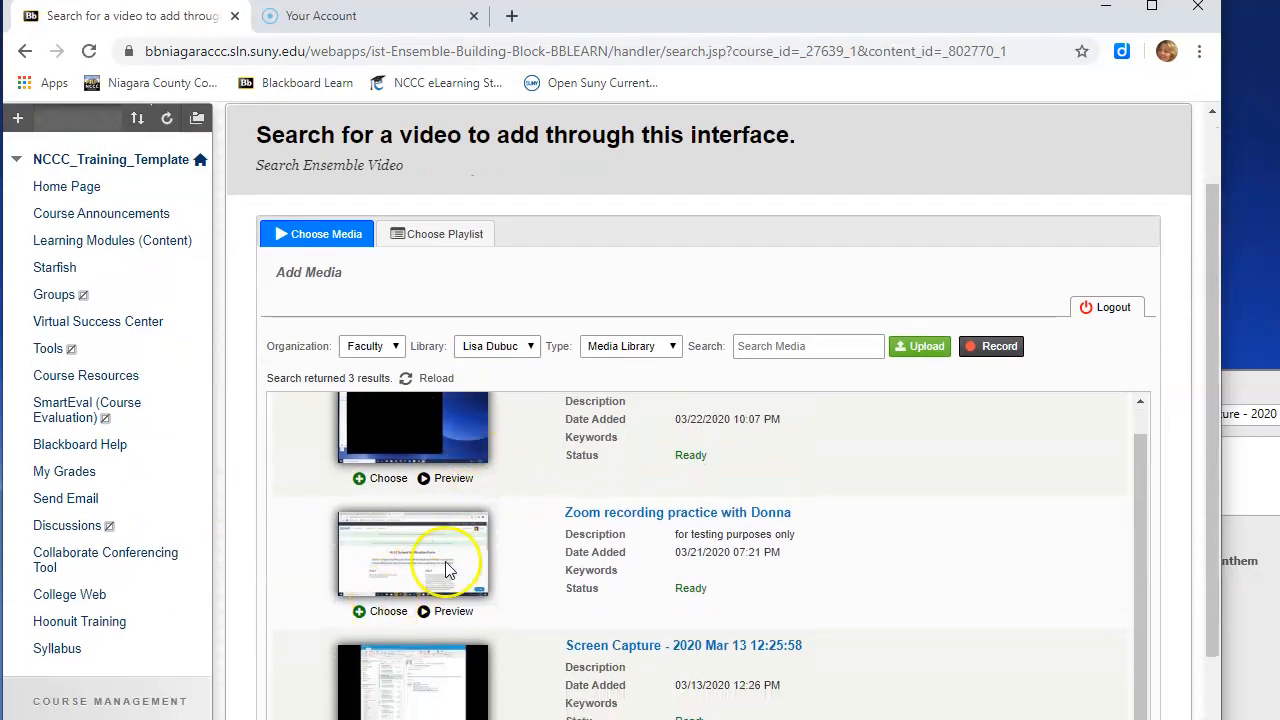
click(643, 513)
scroll(577, 394, down, 2)
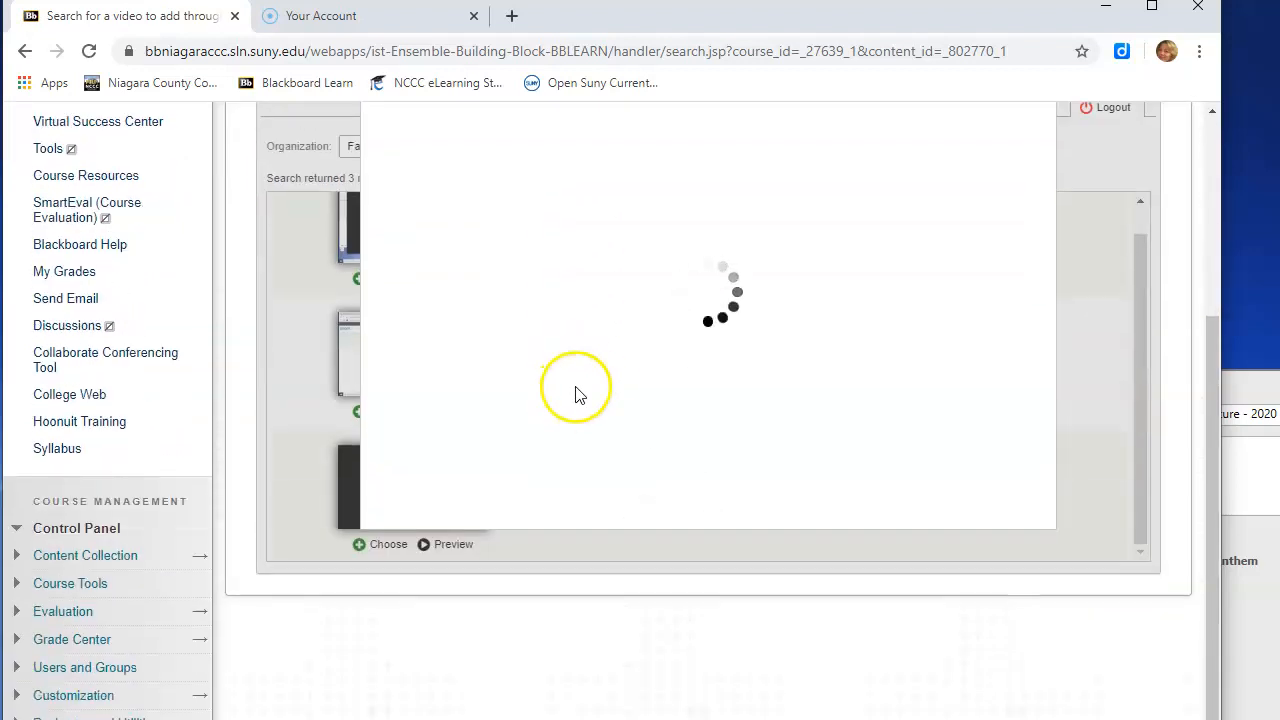
scroll(590, 380, up, 1)
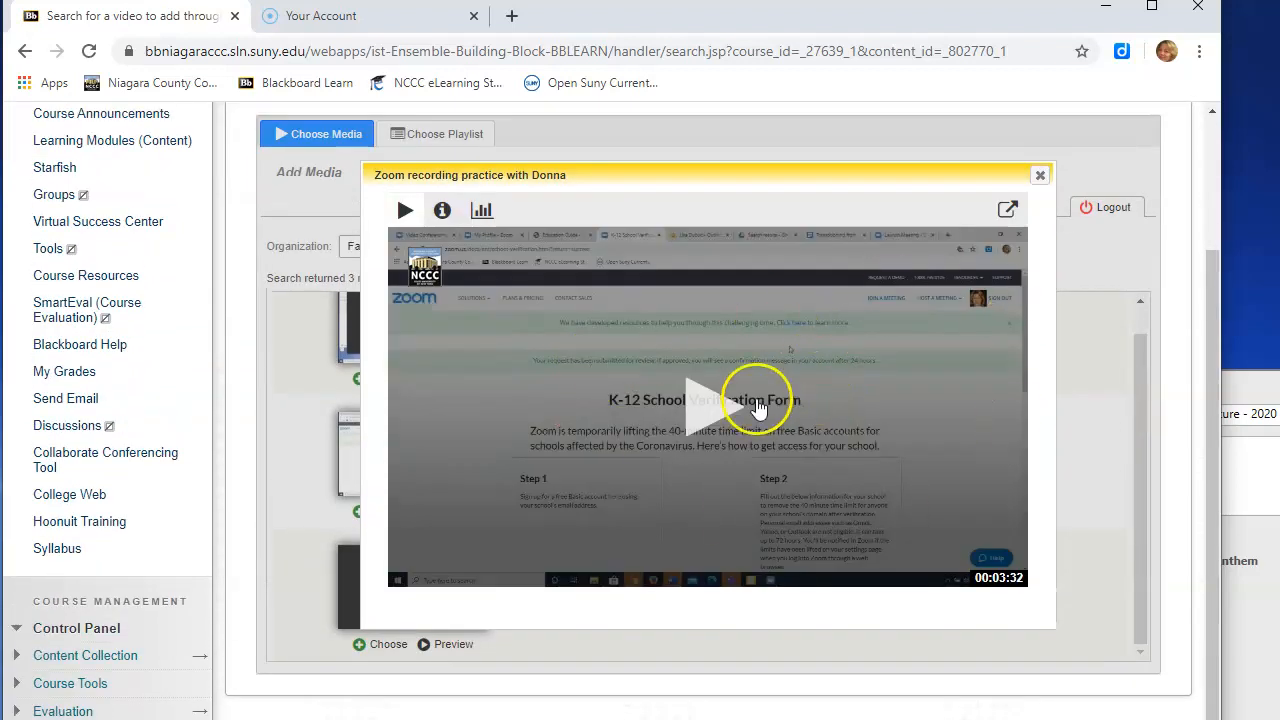
click(1040, 176)
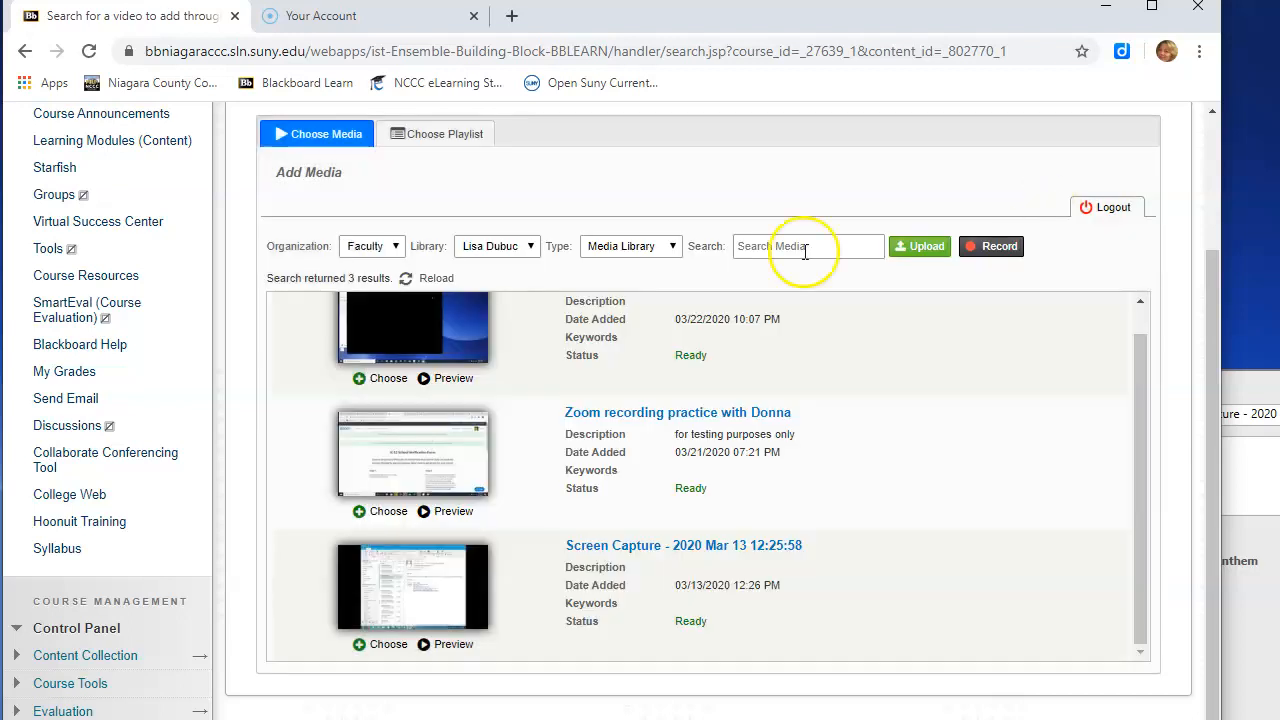
- Choose the Screen Capture - 2020 Mar 22 10:07:42 video and save it to the Learning Modules (Content) page
click(375, 380)
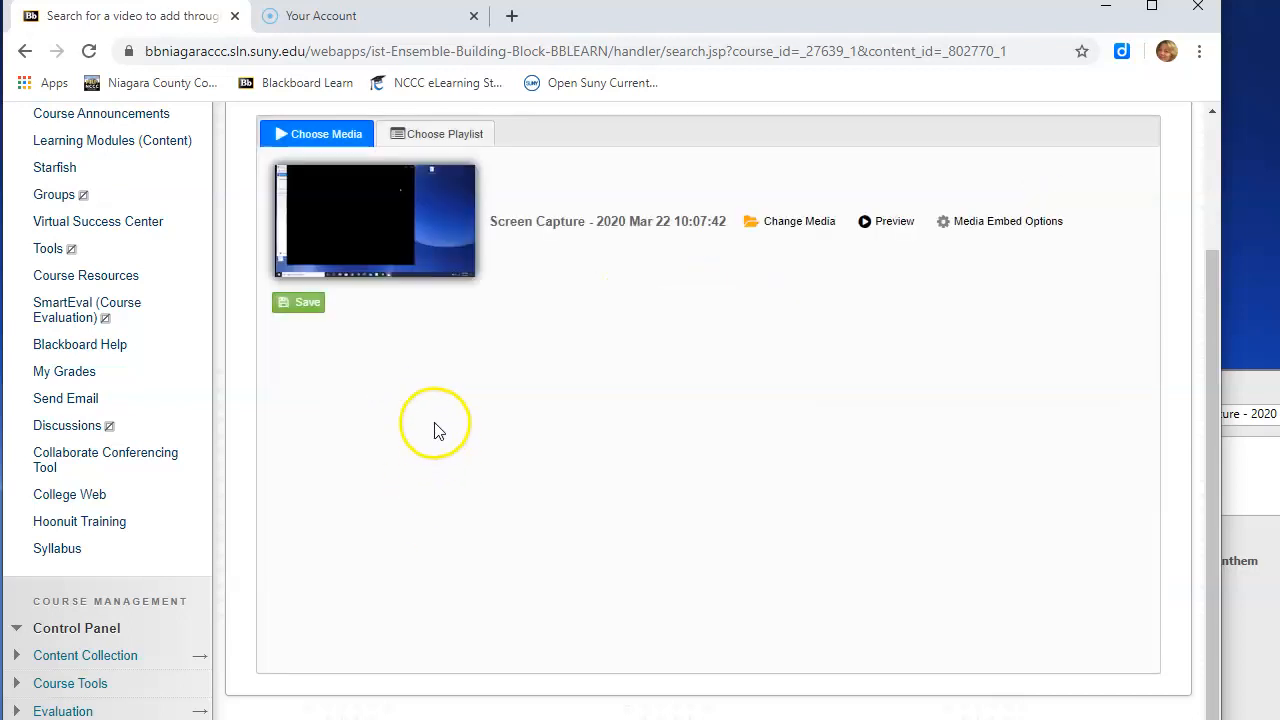
click(300, 302)
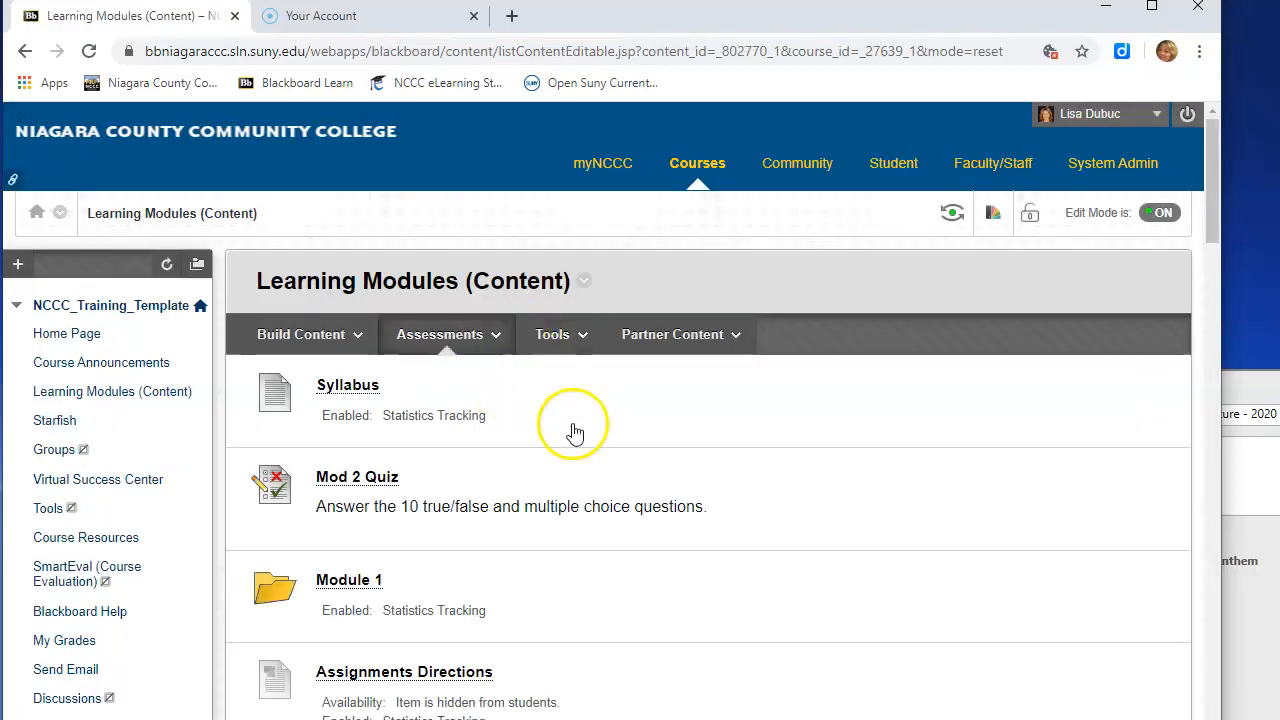
scroll(572, 430, down, 5)
scroll(572, 430, down, 15)
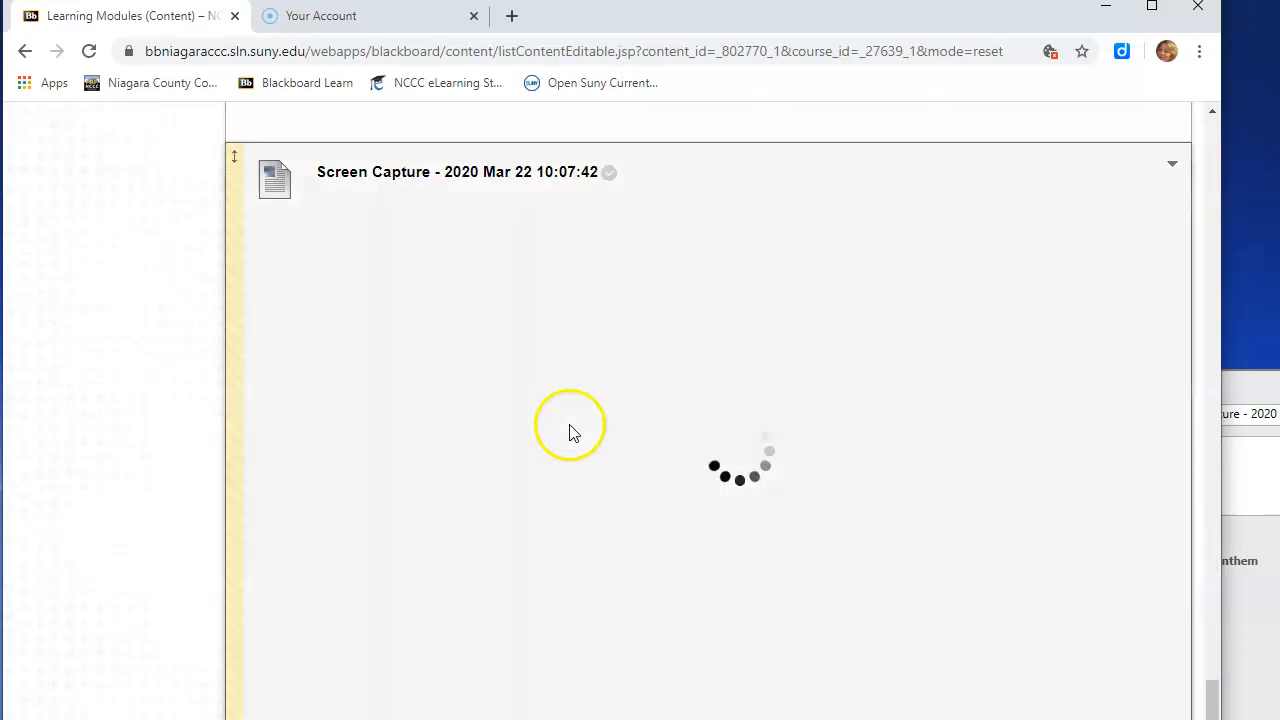